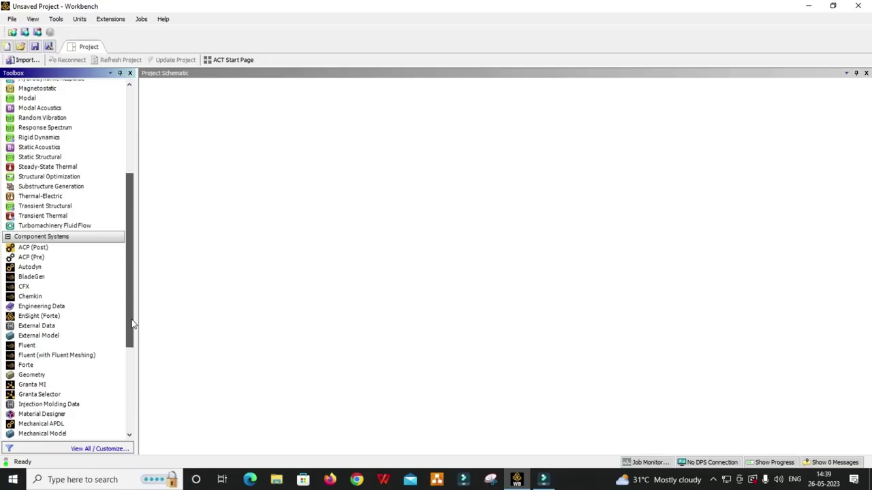
Add a standalone Geometry system to the Project Schematic and start a new DesignModeler geometry from cell A2.
left_click_drag(134, 324, 134, 331)
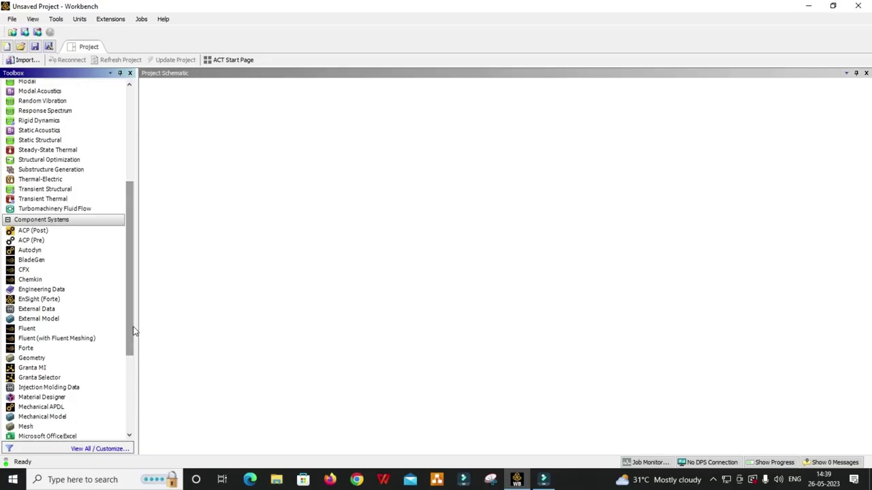
left_click_drag(68, 356, 209, 154)
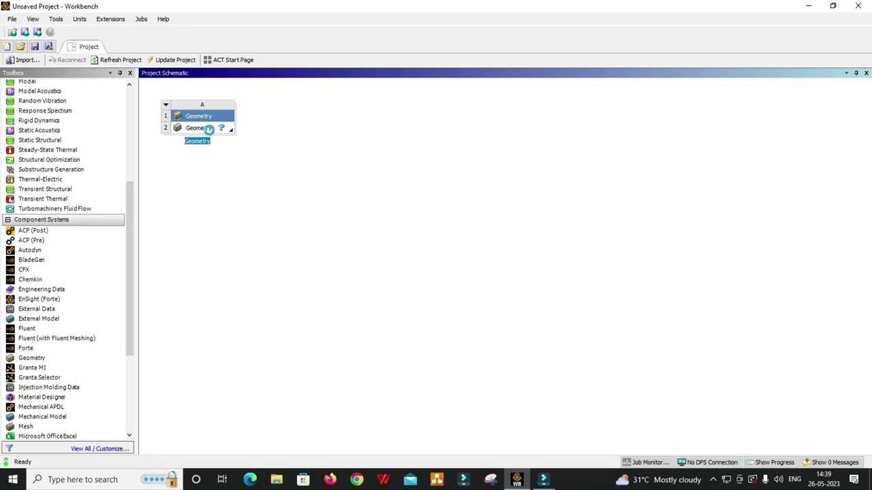
right_click(209, 128)
left_click(230, 137)
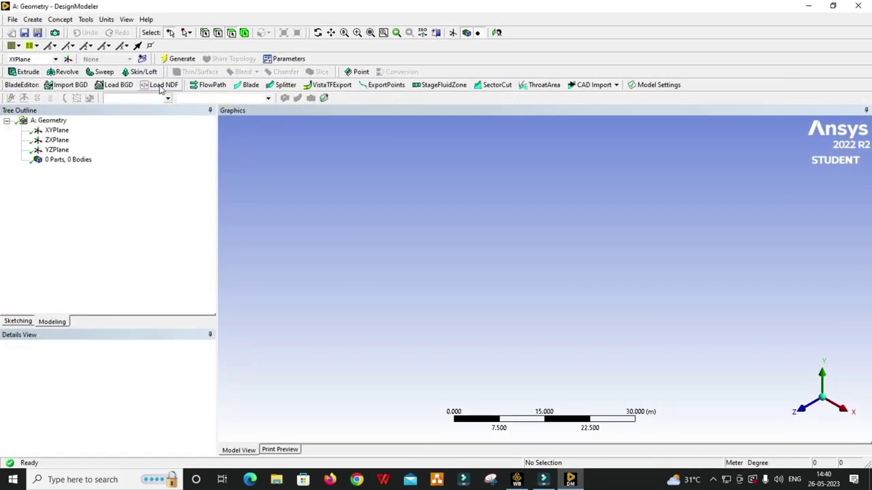
Switch units to millimetres, create Sketch1 on the XYPlane and view it face-on for sketching.
left_click(107, 19)
left_click(119, 54)
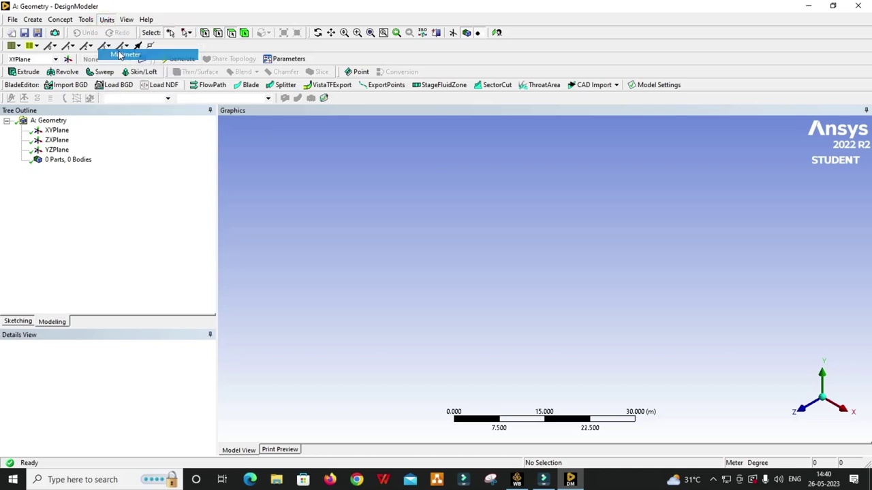
left_click(56, 131)
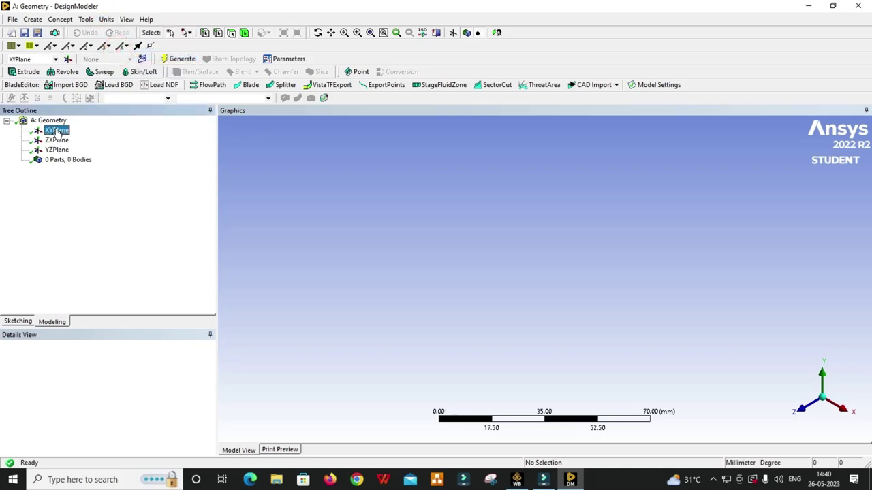
left_click(141, 59)
right_click(80, 141)
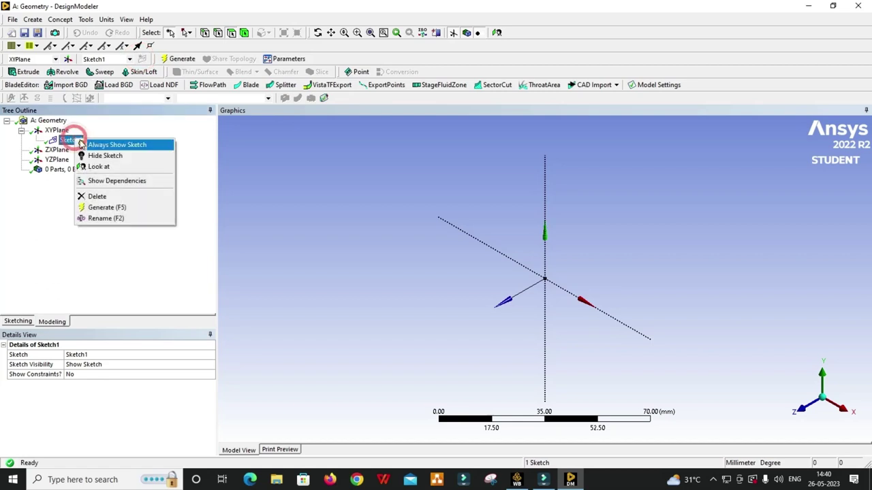
left_click(98, 167)
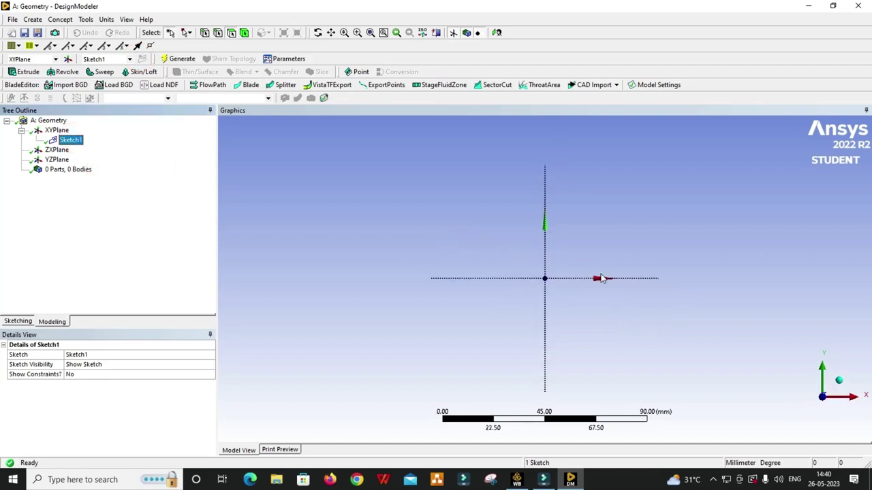
scroll(599, 277, "up", 2)
left_click(18, 321)
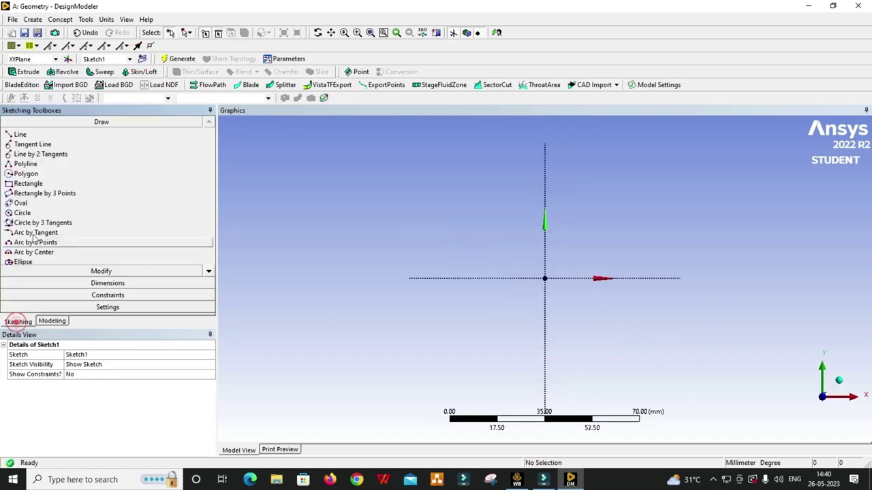
Draw a rectangle enclosing the origin.
left_click(28, 184)
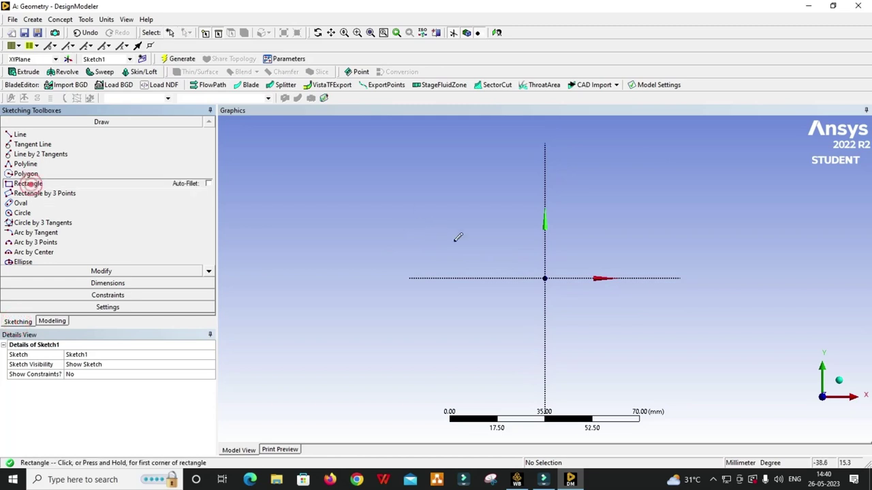
left_click(483, 222)
left_click(609, 336)
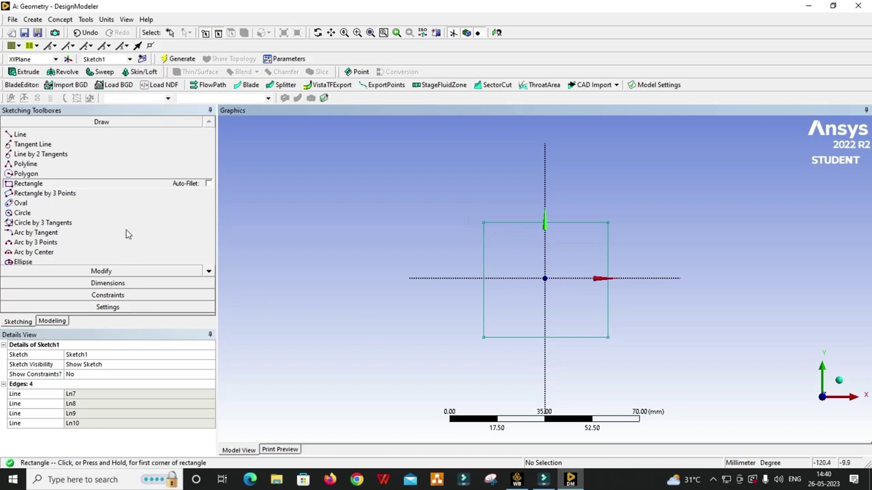
Add a vertical line and a horizontal line cutting off the rectangle's upper-right corner.
left_click(21, 135)
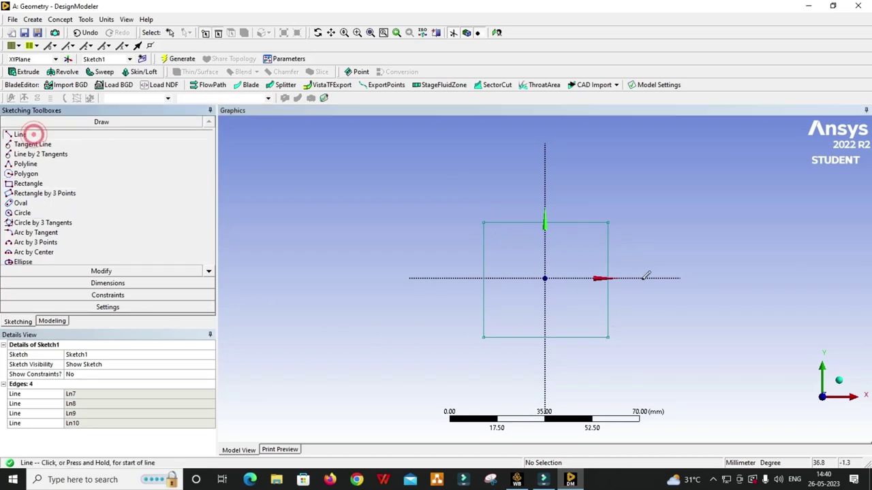
left_click(571, 223)
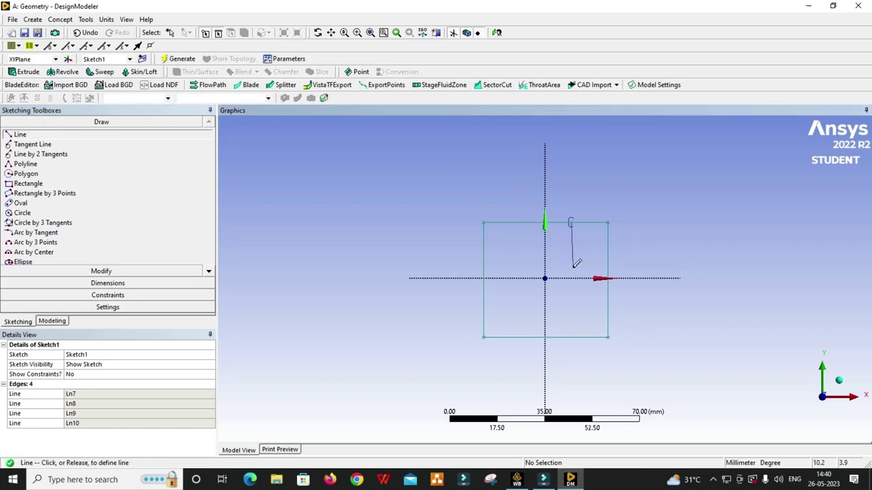
left_click(571, 267)
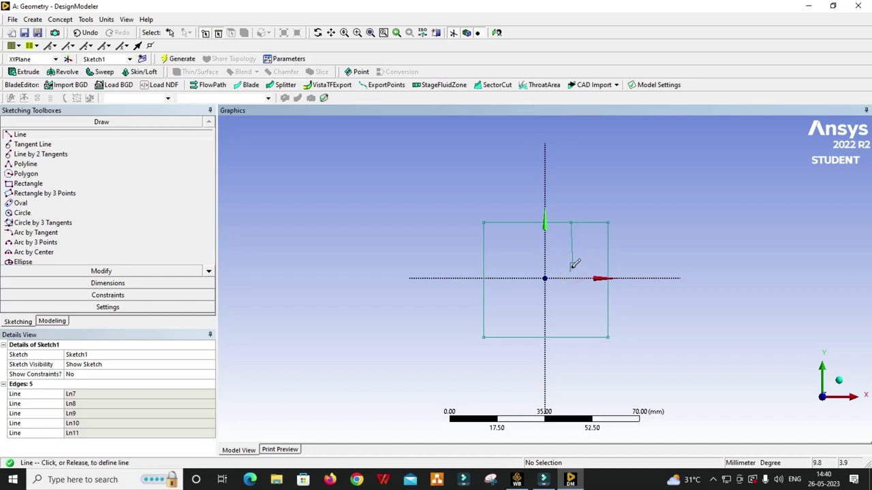
left_click(608, 269)
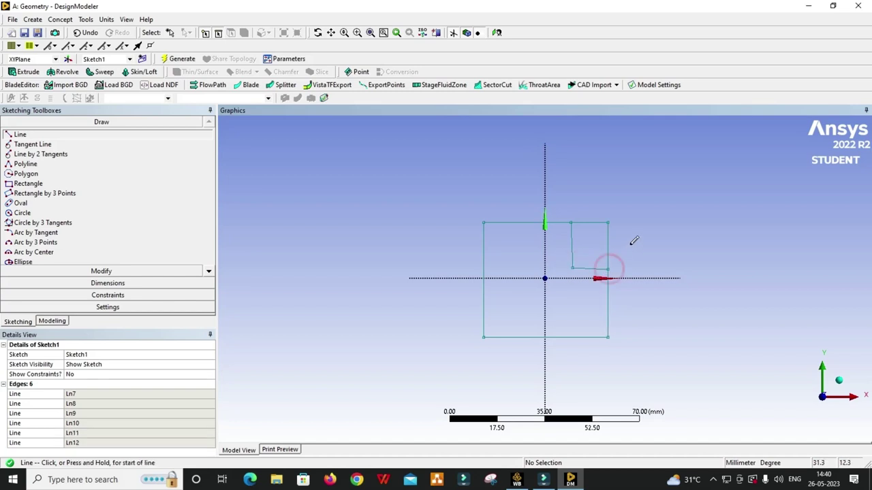
left_click(129, 295)
Apply horizontal and vertical constraints to the inner notch lines, undoing the unwanted one.
left_click(582, 269)
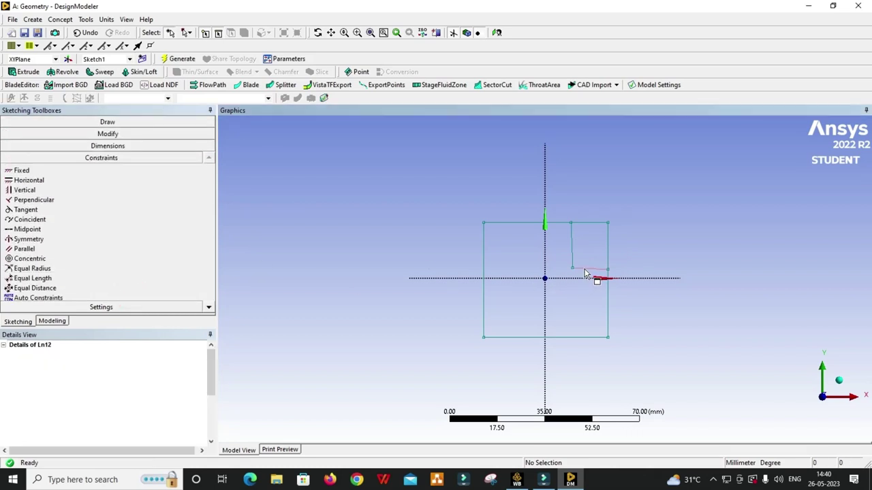
left_click(27, 182)
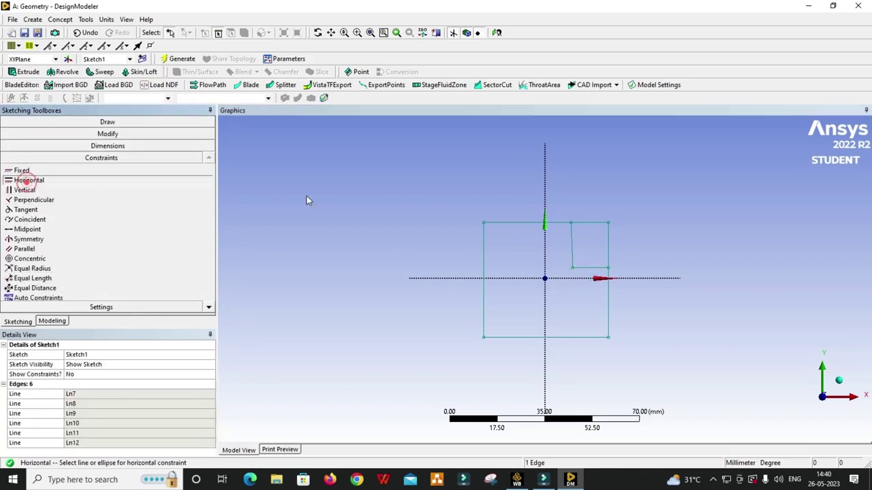
left_click(573, 256)
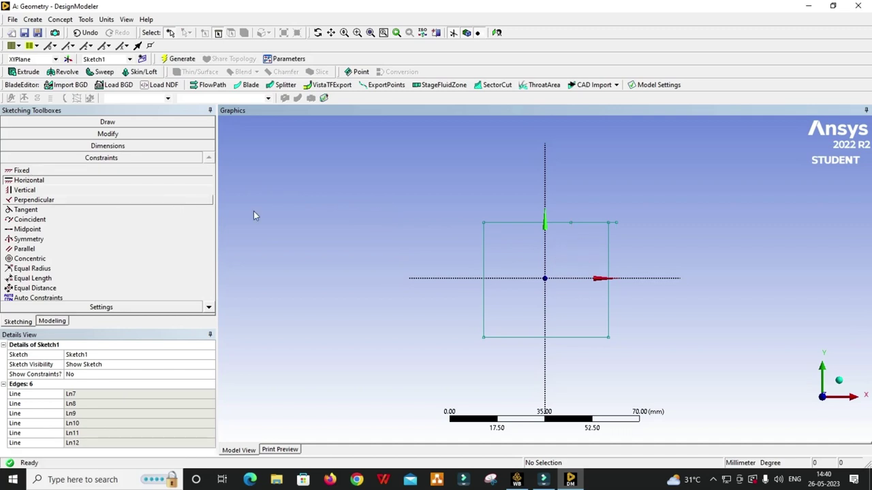
left_click(345, 233)
key("ctrl+z")
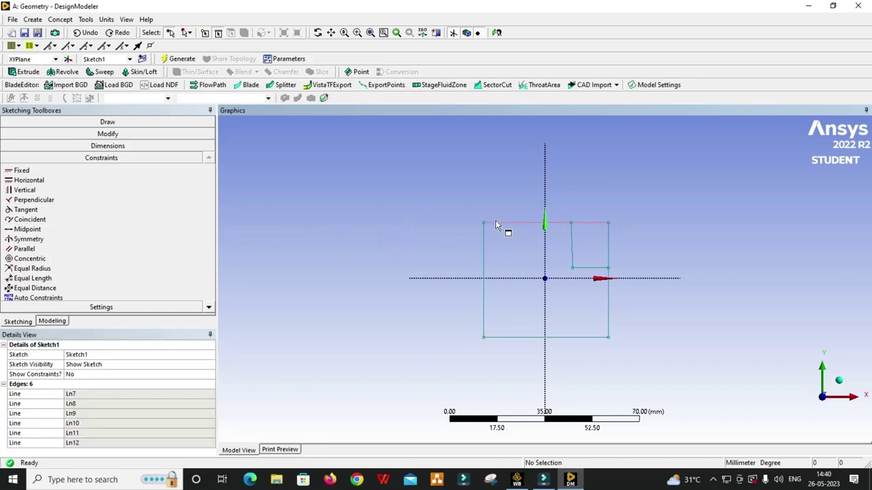
left_click(573, 239)
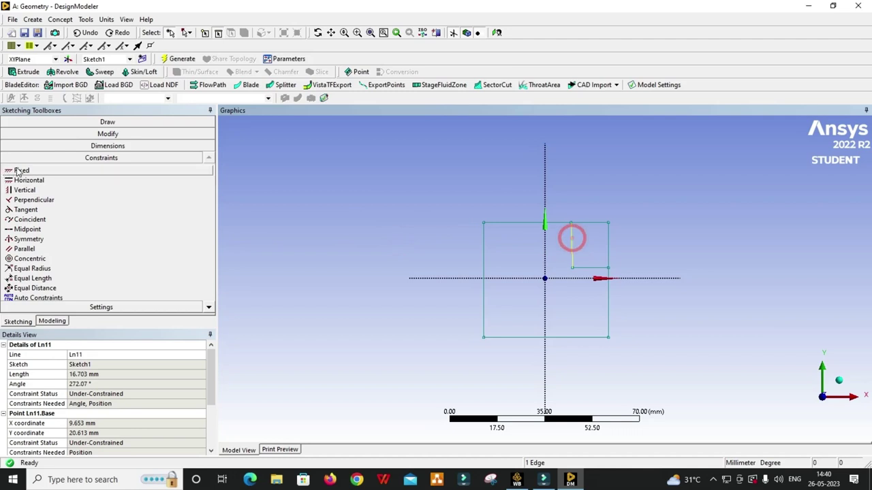
left_click(25, 190)
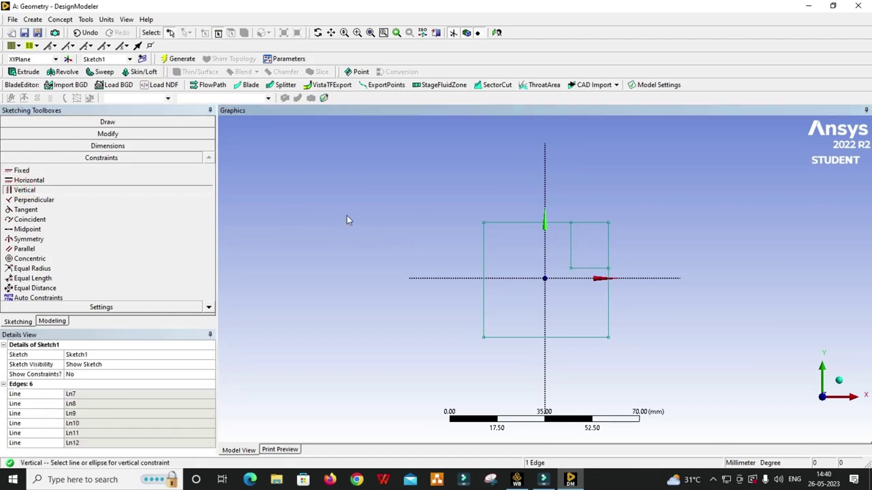
Trim away the top-right corner edge segment to leave a stepped outline.
left_click(122, 133)
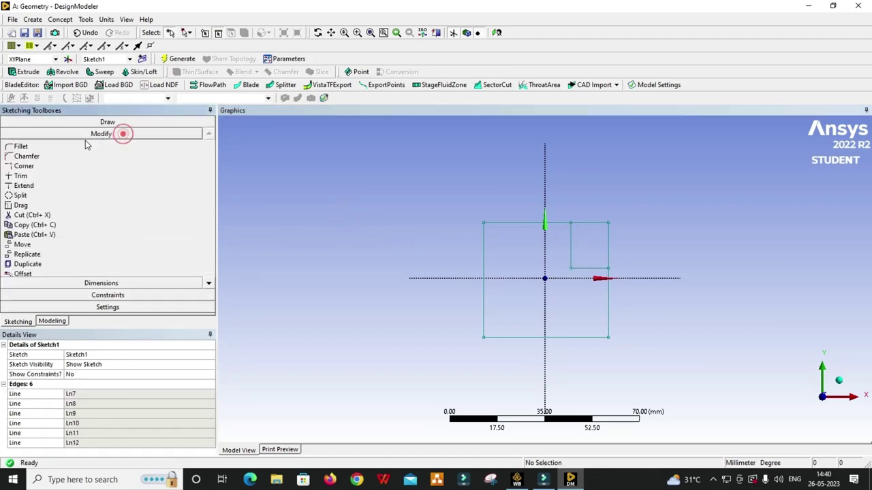
left_click(33, 176)
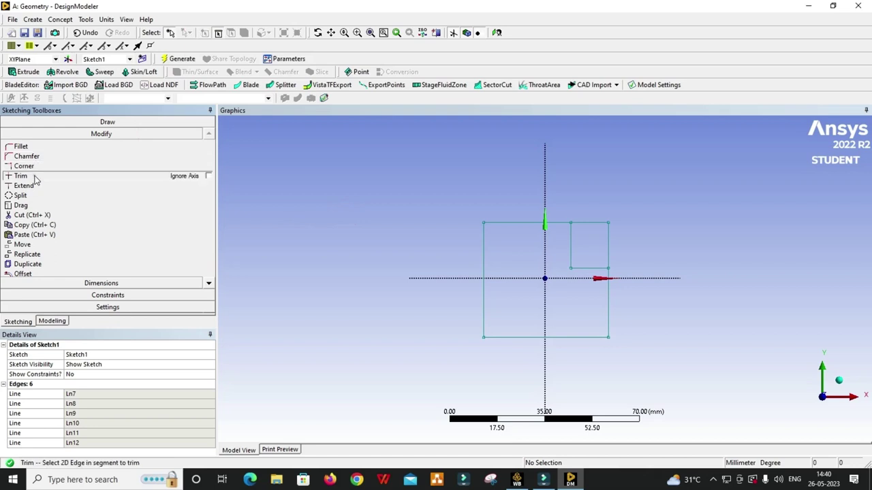
left_click(590, 222)
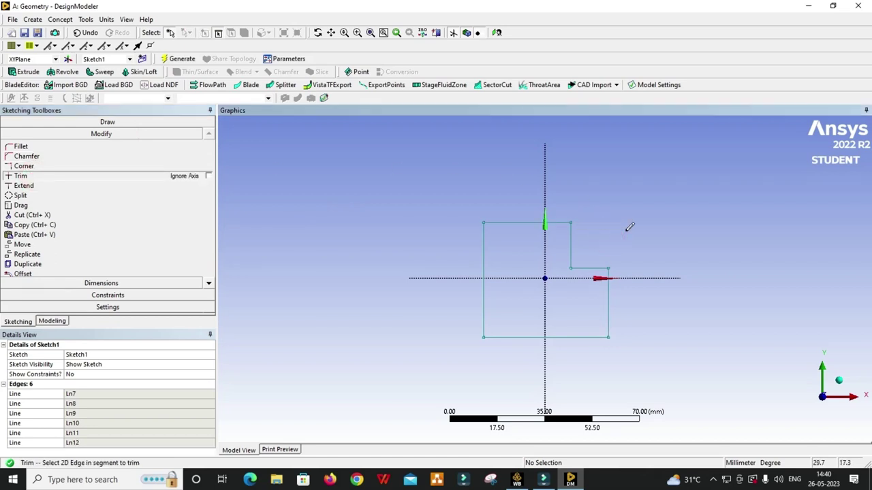
key("Escape")
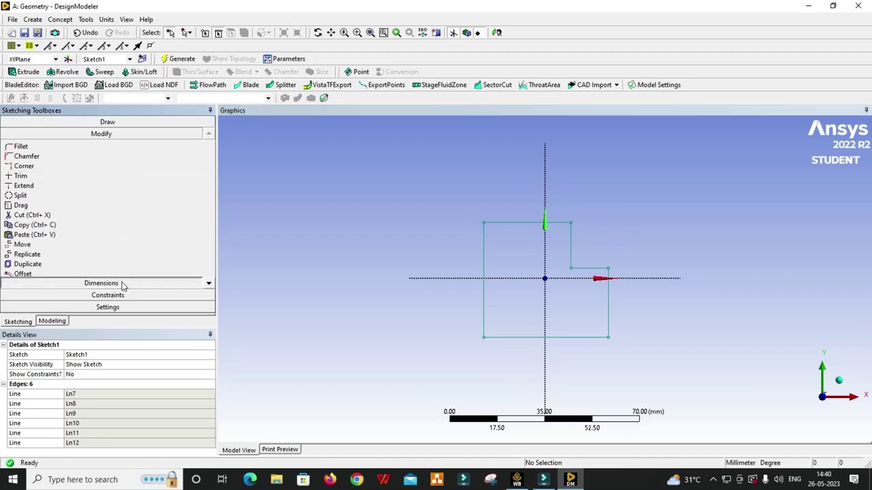
left_click(122, 283)
Dimension the left edge height V1, bottom width H2 and right step height V3.
left_click(483, 263)
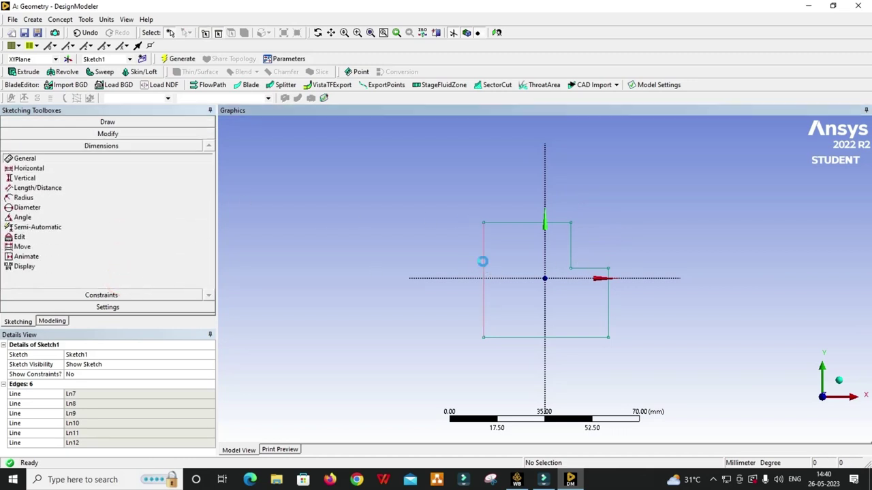
left_click(376, 262)
left_click(525, 339)
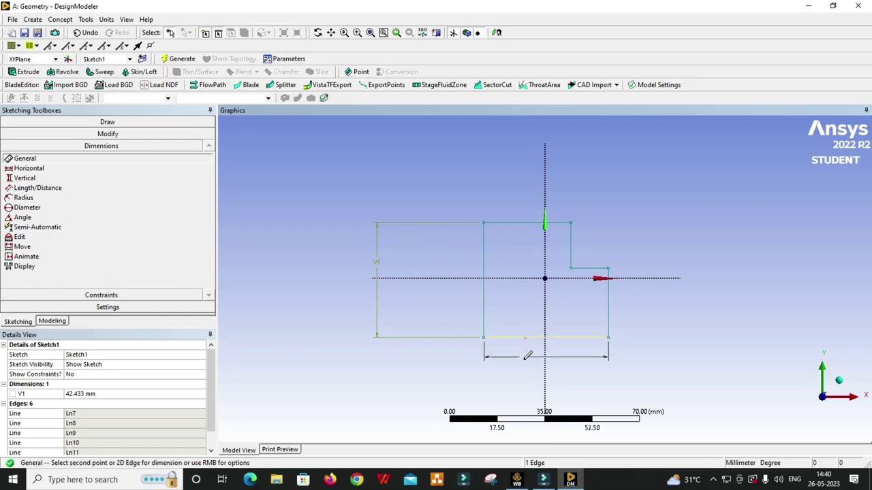
left_click(523, 372)
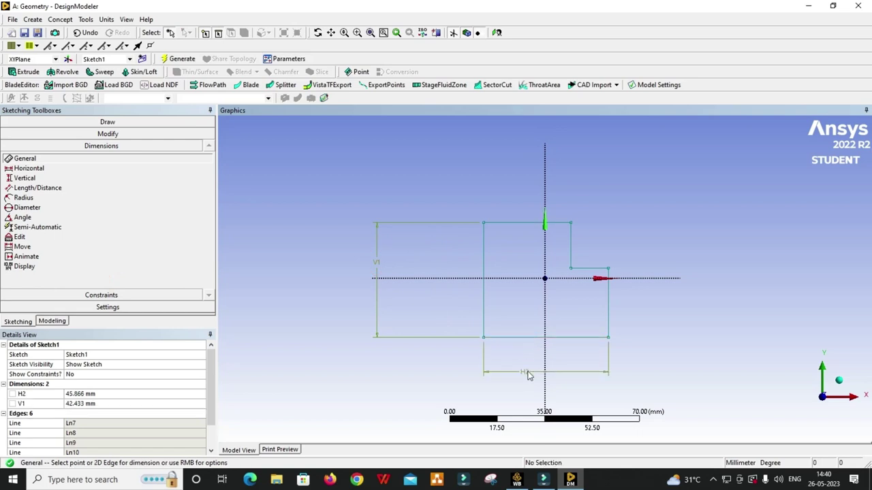
left_click(610, 313)
left_click(683, 304)
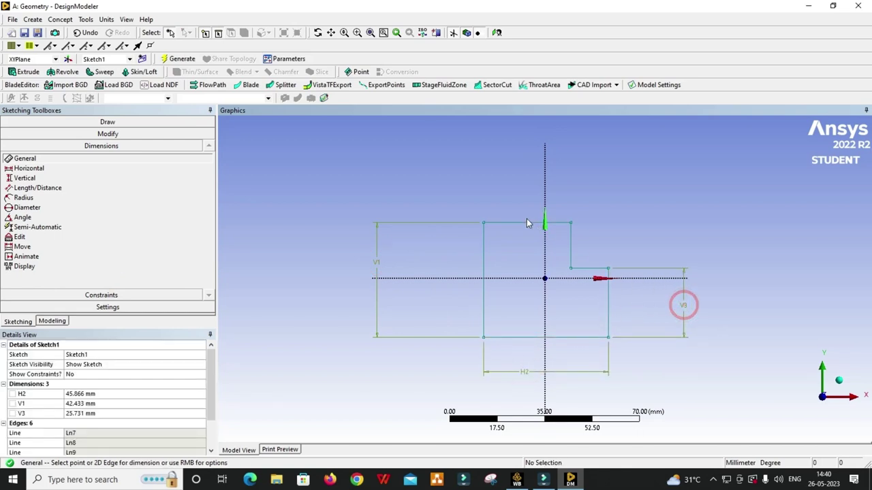
Add the top-edge width H4, then undo an extra over-constraining dimension on the step.
left_click(527, 224)
left_click(531, 170)
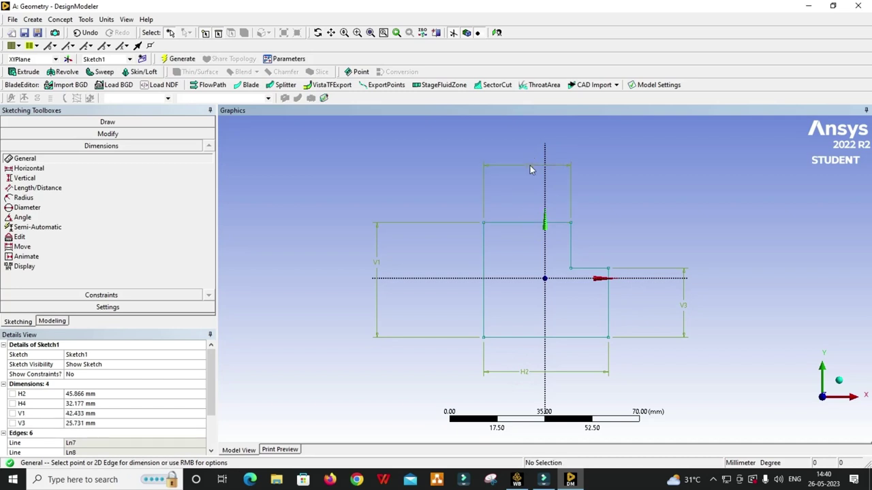
left_click(570, 252)
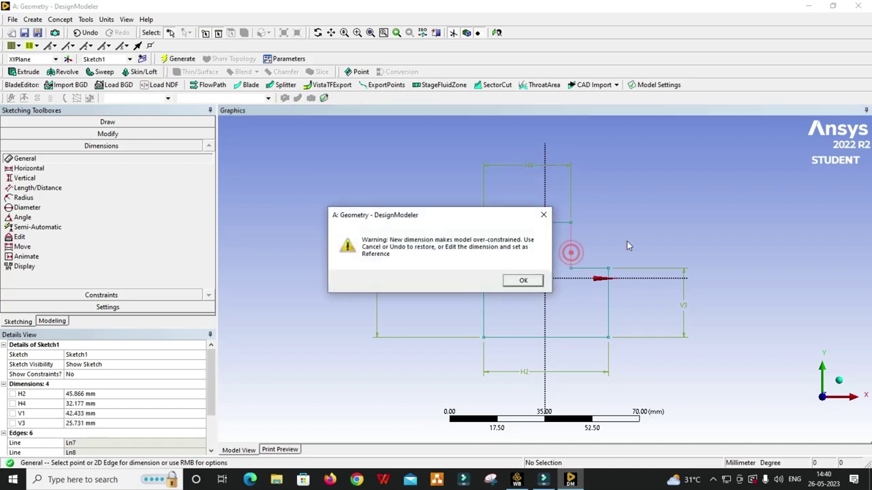
left_click(544, 215)
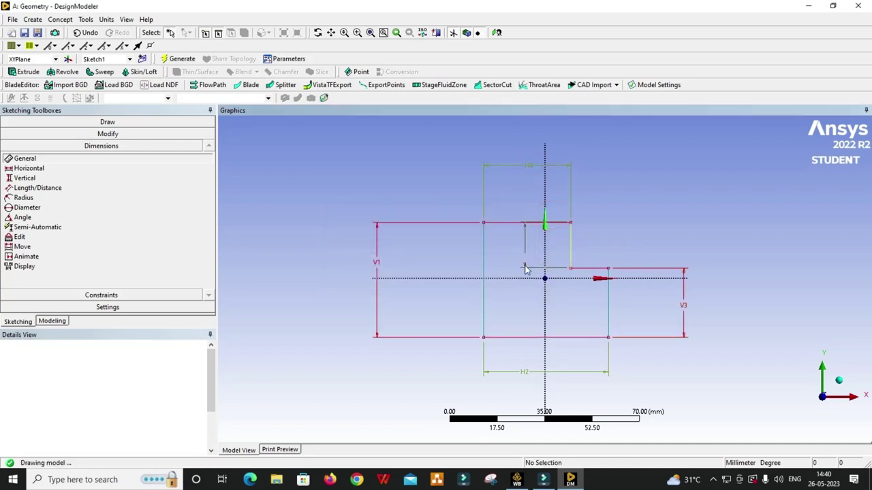
left_click(525, 267)
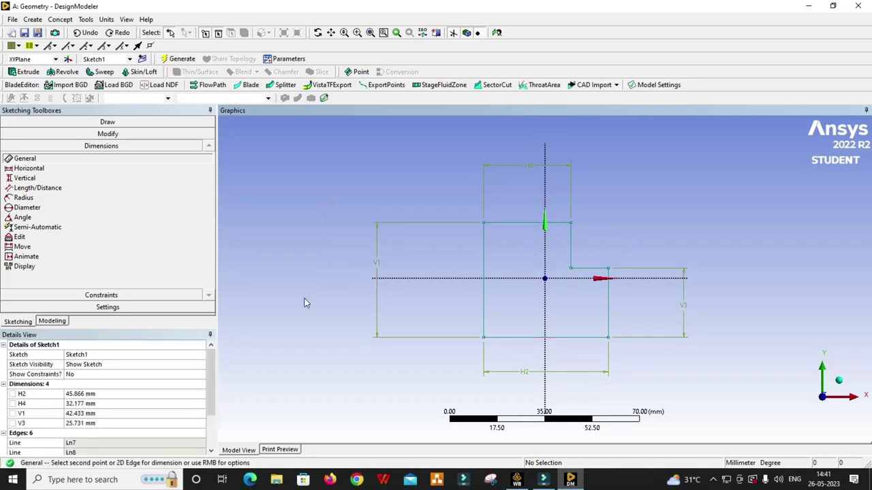
Set width dimensions H2 to 45 mm and H4 to 35 mm.
left_click(138, 391)
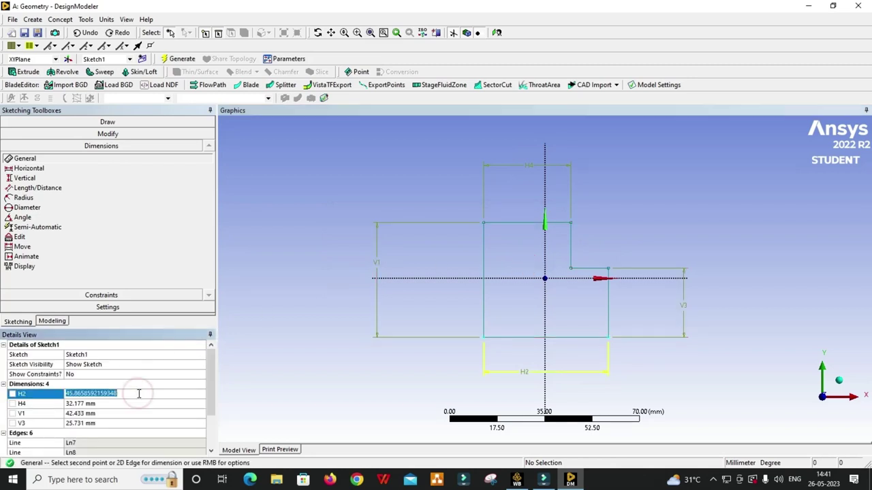
type("45")
key("Return")
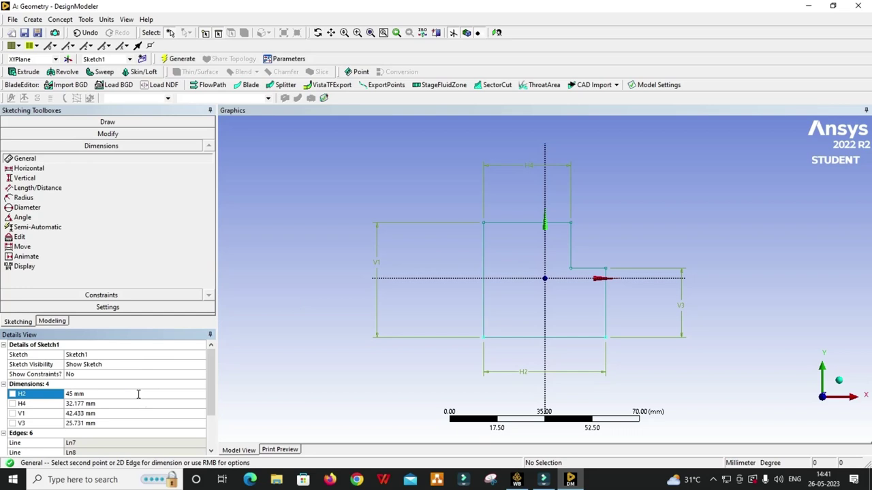
left_click(124, 403)
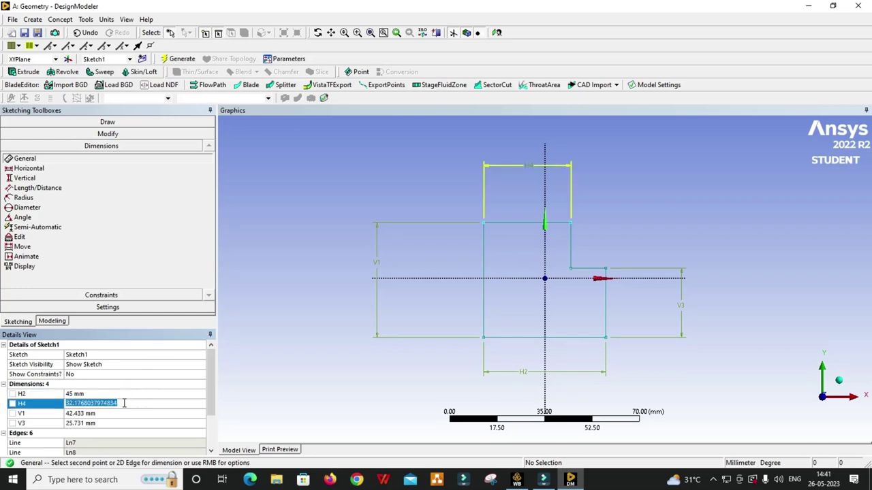
type("35")
key("Return")
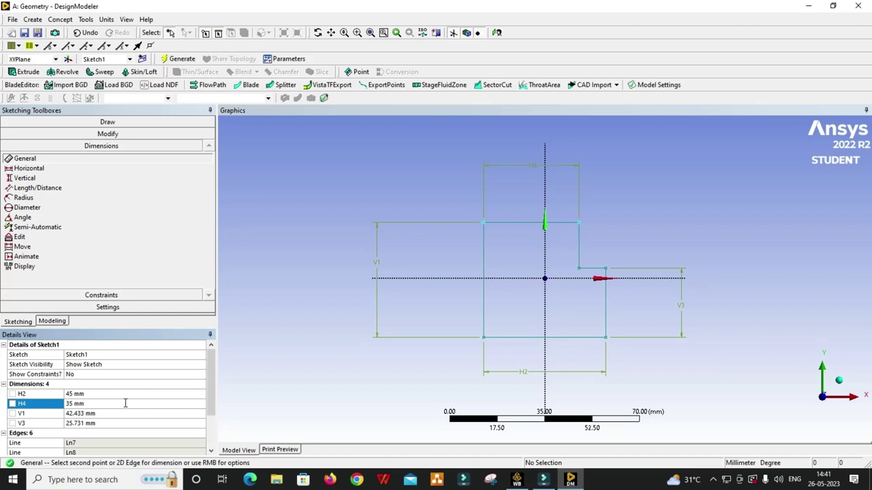
Set height dimensions V1 to 55 mm and V3 to 30 mm.
left_click(107, 414)
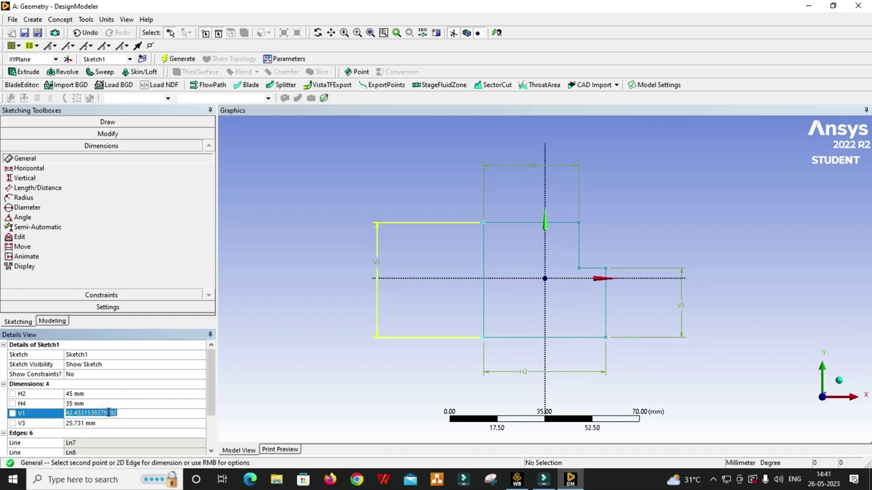
type("55")
key("Return")
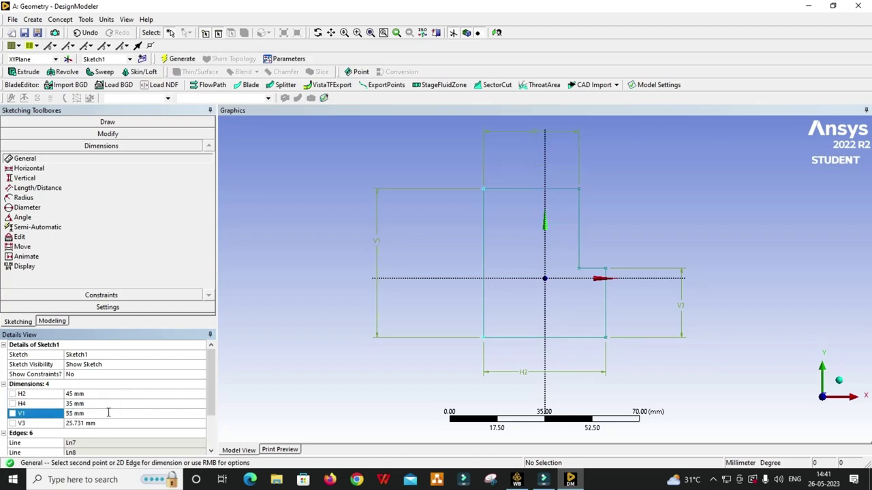
left_click(101, 422)
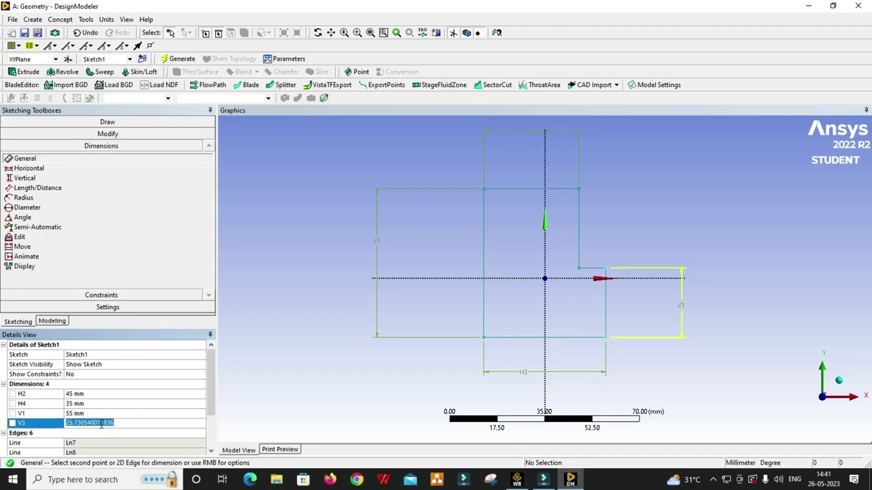
type("30")
key("Return")
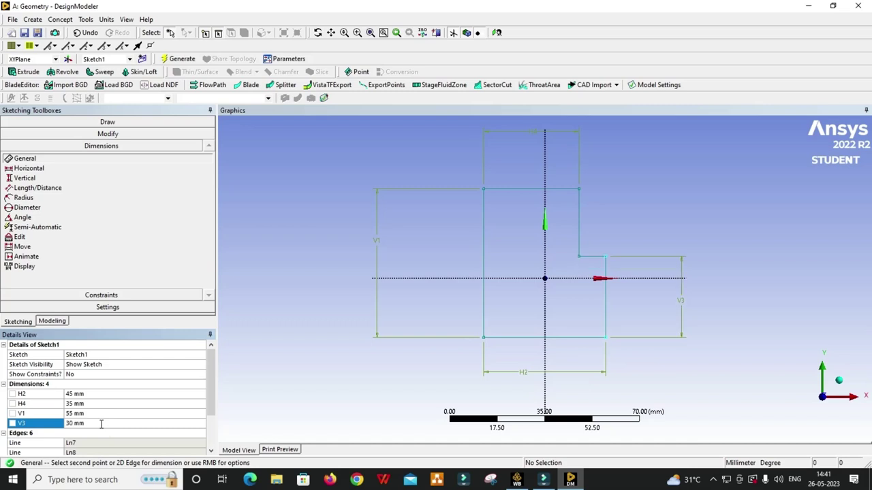
left_click(650, 213)
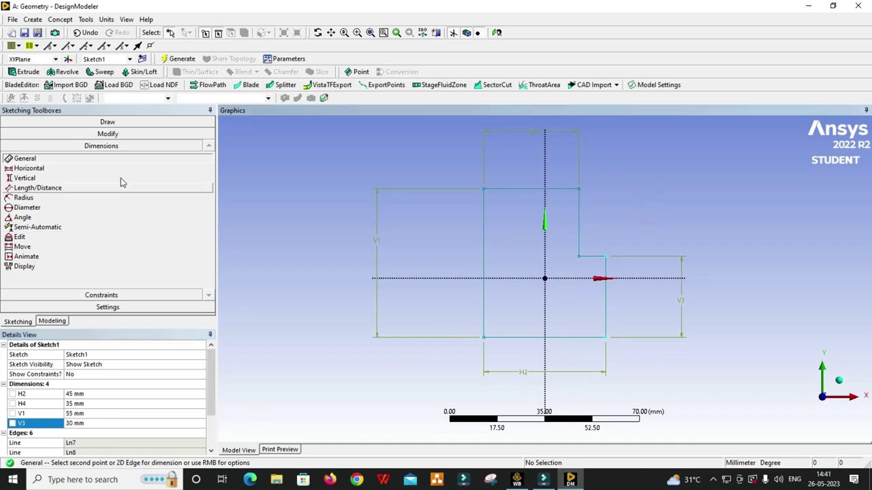
Draw two small circles in the left block, one near the top and one near the bottom.
left_click(126, 121)
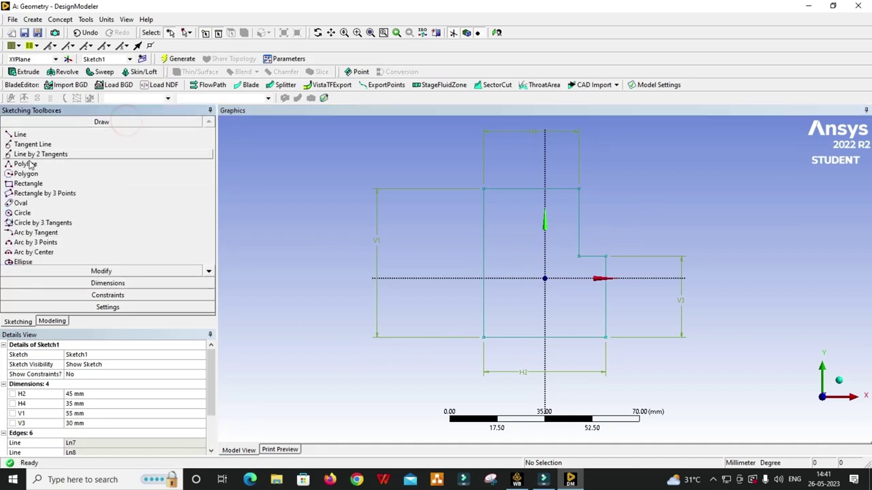
left_click(27, 213)
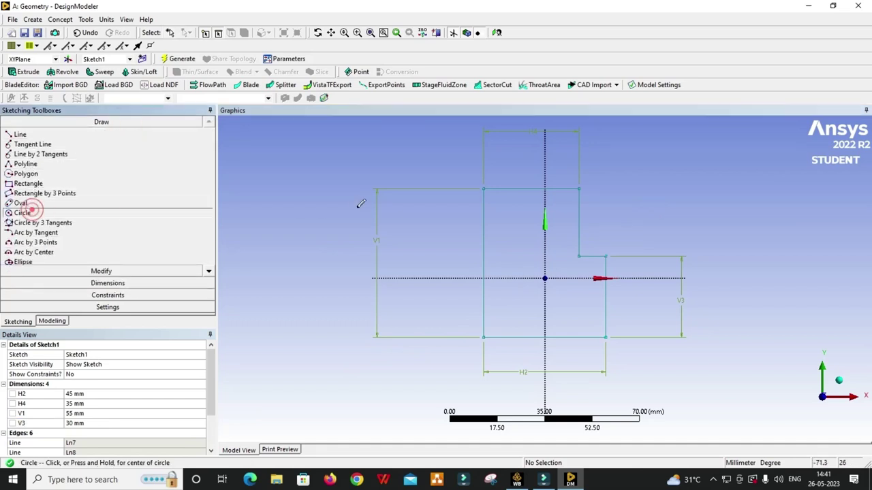
left_click(510, 212)
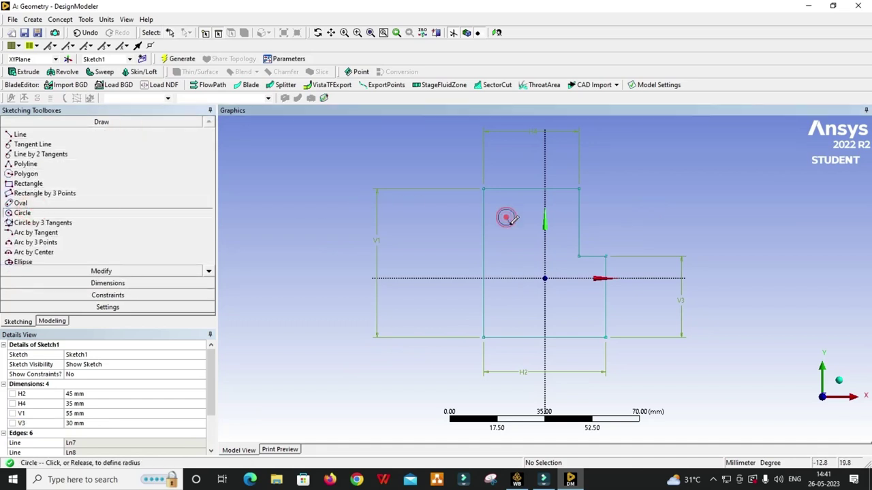
left_click(510, 231)
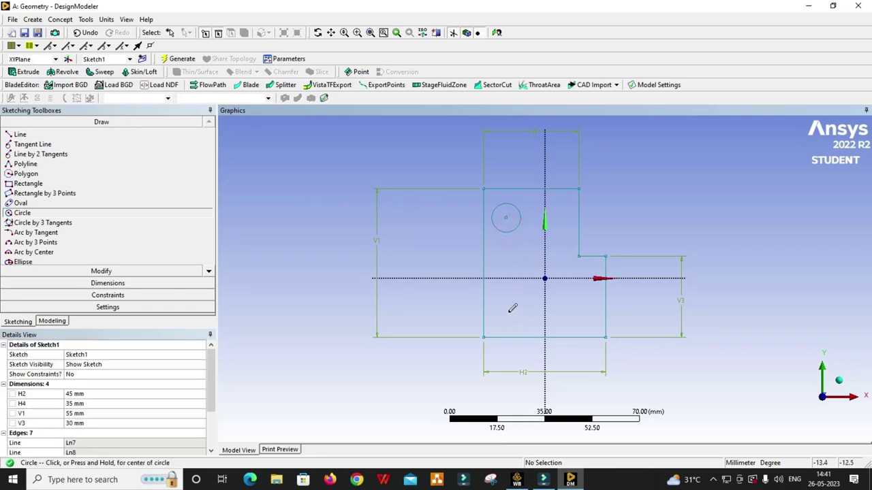
left_click(508, 313)
left_click(515, 321)
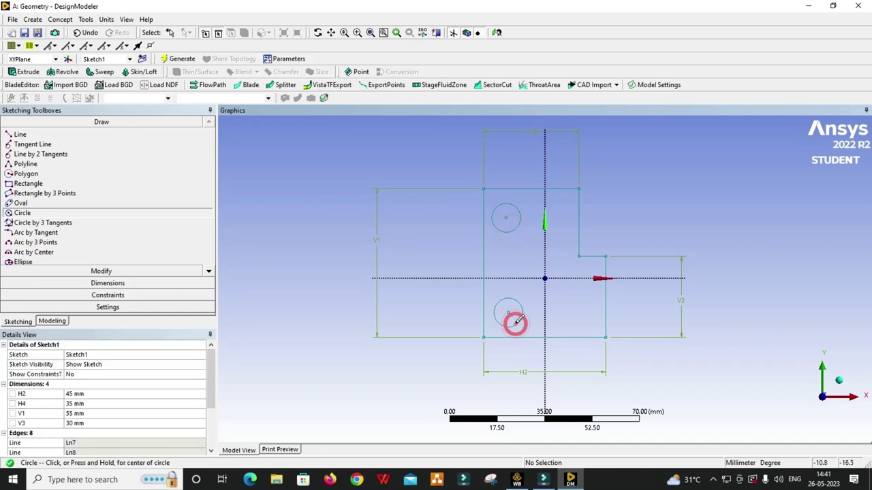
key("Escape")
Constrain the two circles to an equal radius.
left_click(107, 295)
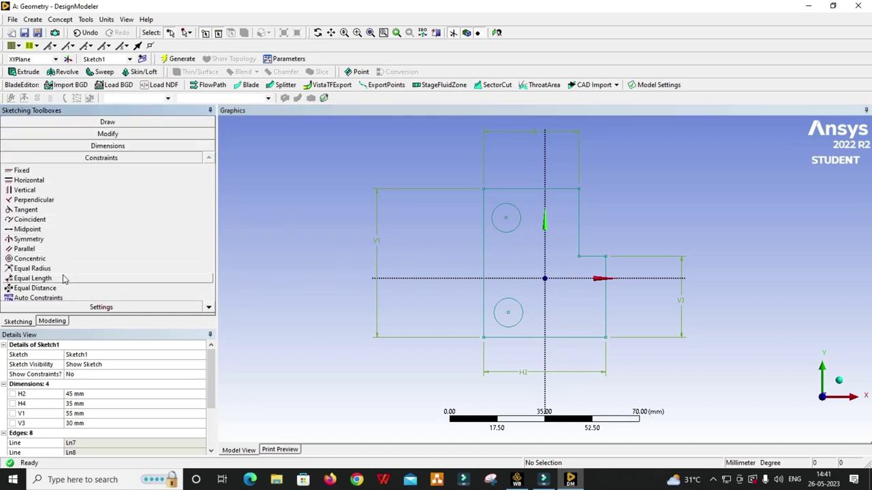
left_click(52, 269)
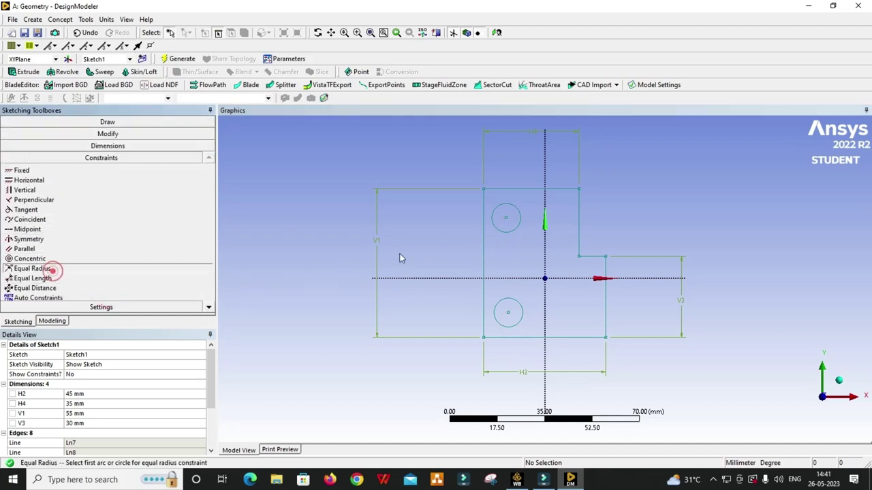
left_click(510, 232)
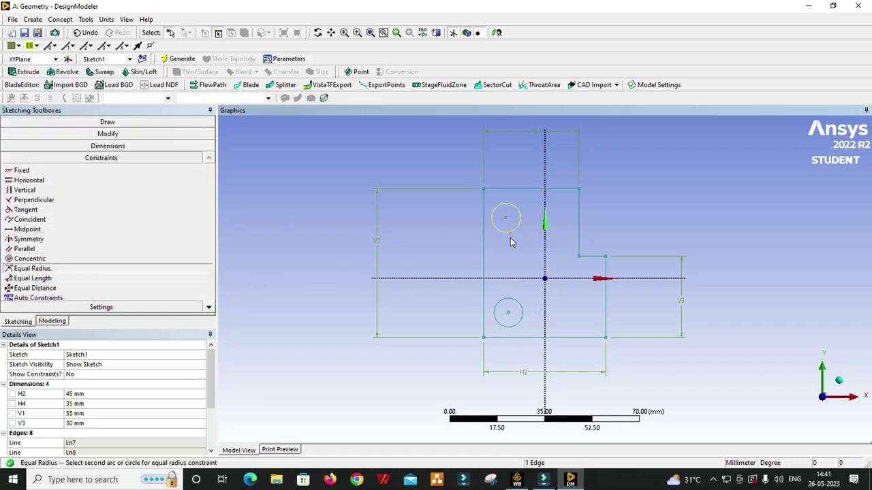
left_click(512, 304)
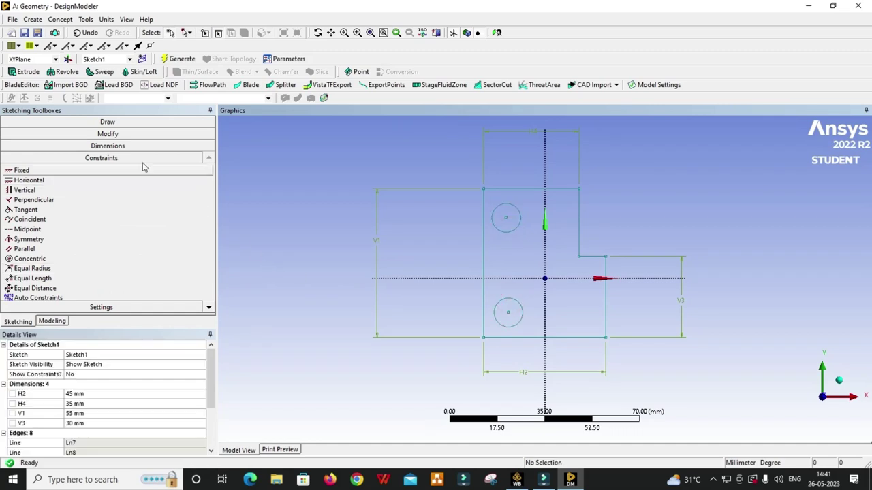
Dimension the upper circle's diameter D6 as 8 mm.
left_click(118, 146)
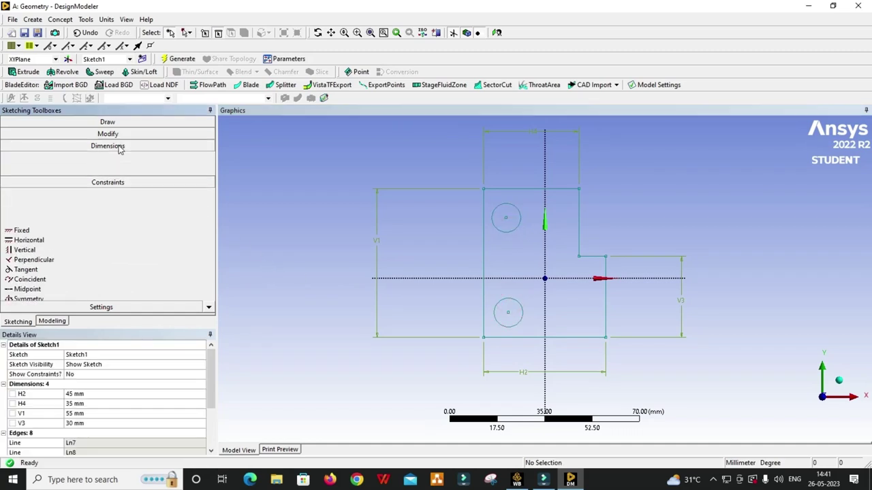
left_click(499, 209)
left_click(431, 166)
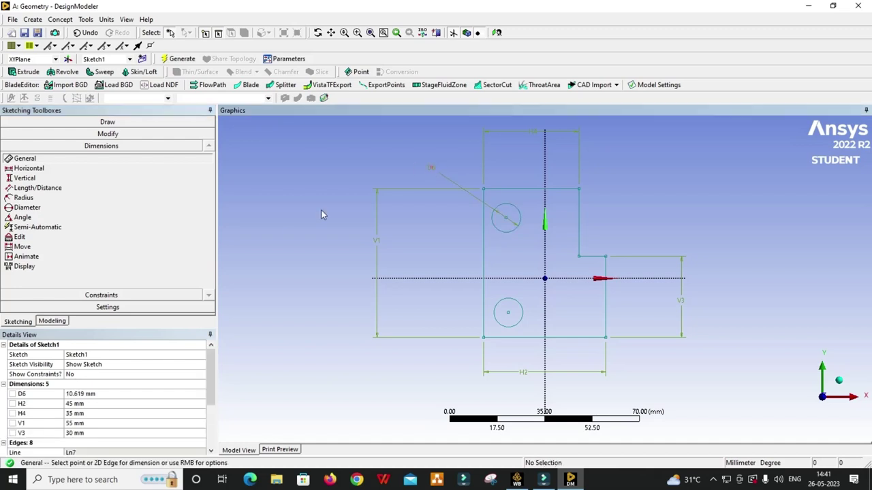
left_click(99, 394)
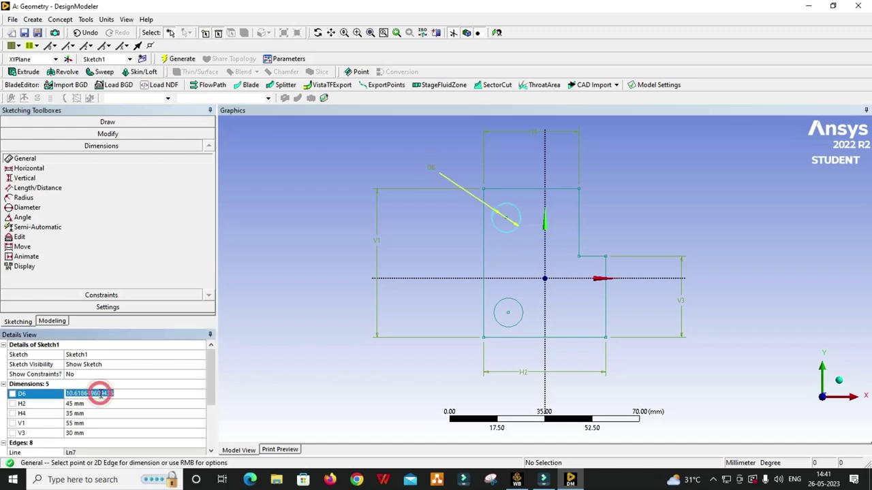
type("8")
key("Return")
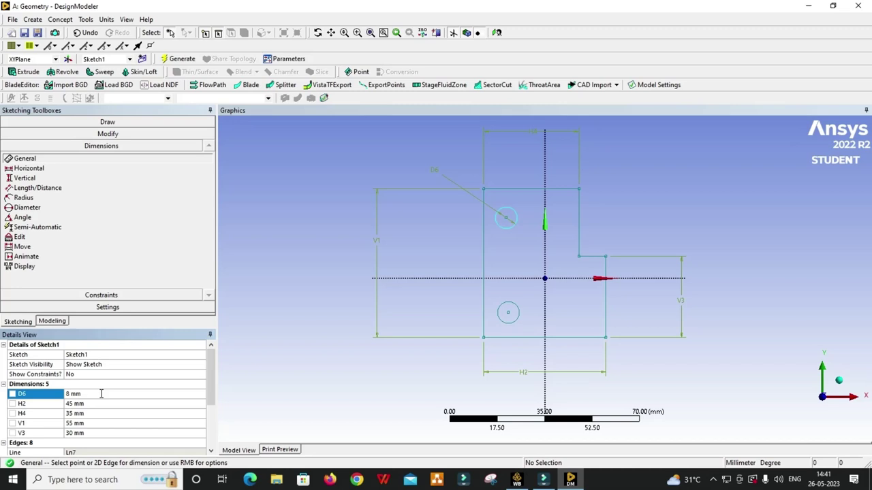
left_click(258, 244)
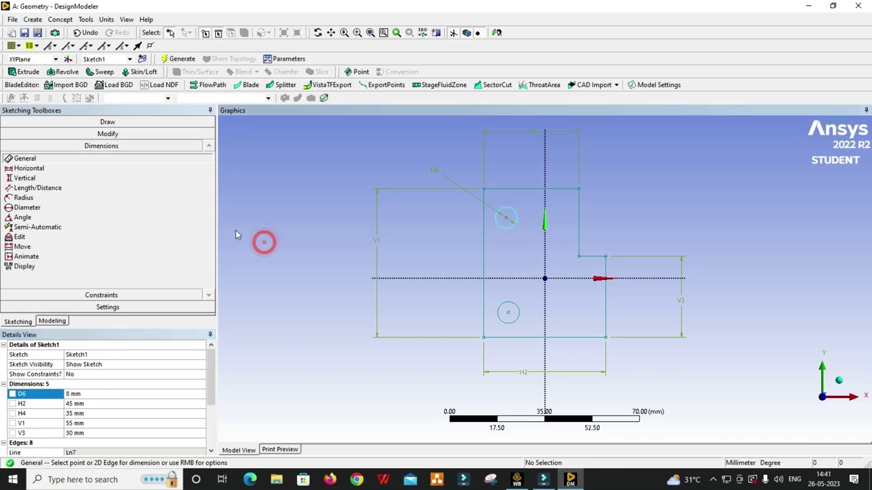
Add vertical distances V7 and V8 from the horizontal axis to both hole centres.
left_click(506, 278)
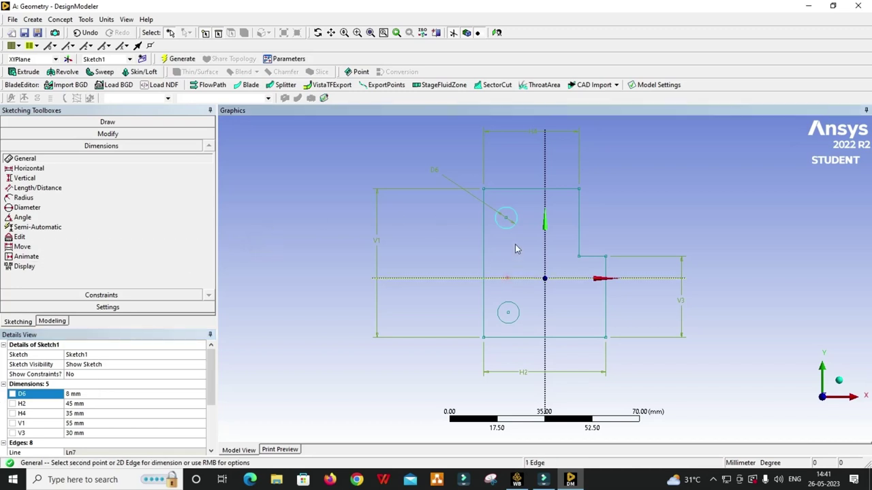
left_click(507, 218)
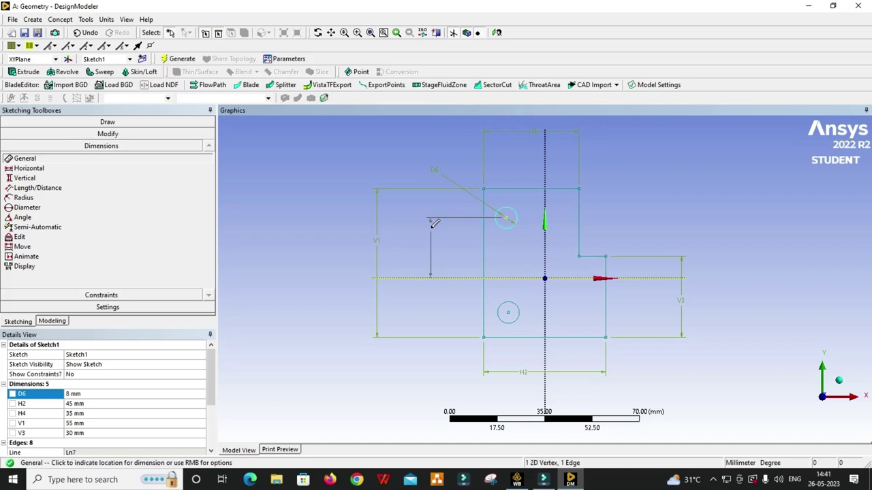
left_click(429, 225)
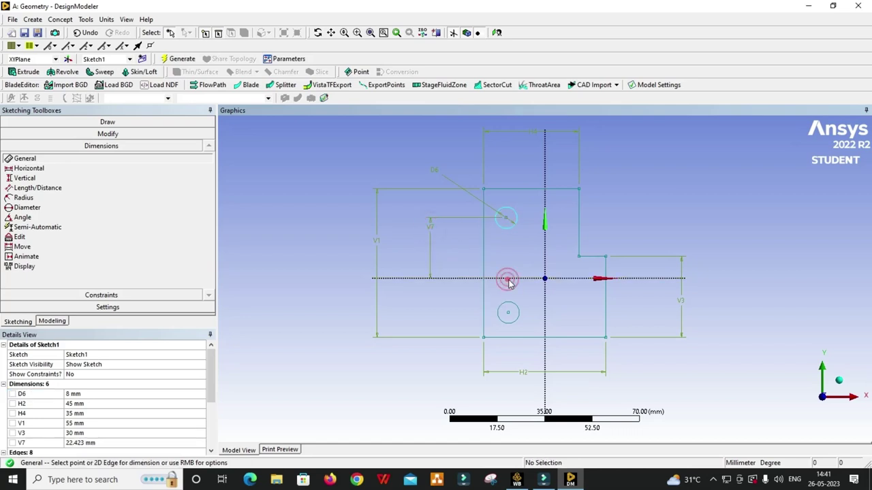
left_click(507, 278)
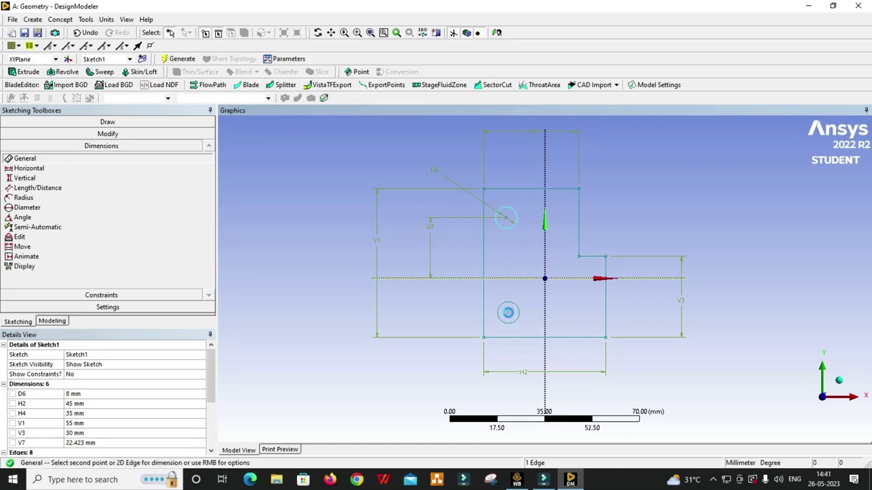
left_click(507, 312)
left_click(430, 313)
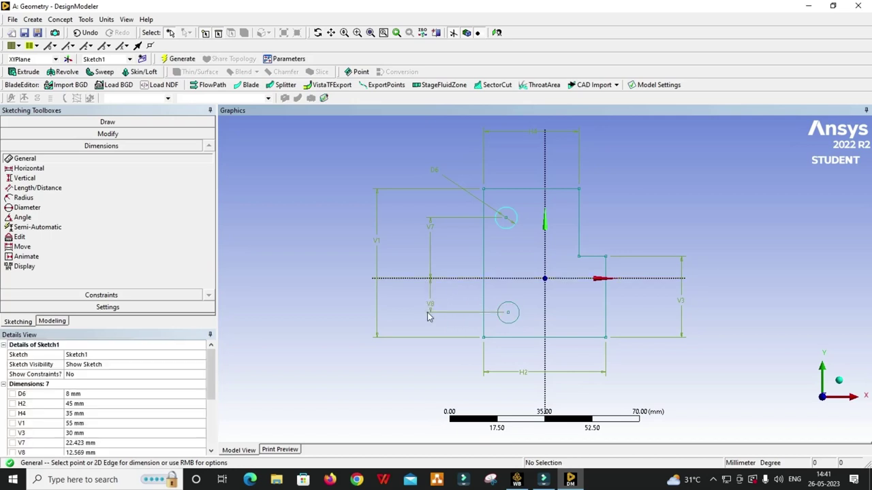
Add horizontal distances H9 and H10 from the vertical axis to both hole centres.
left_click(547, 201)
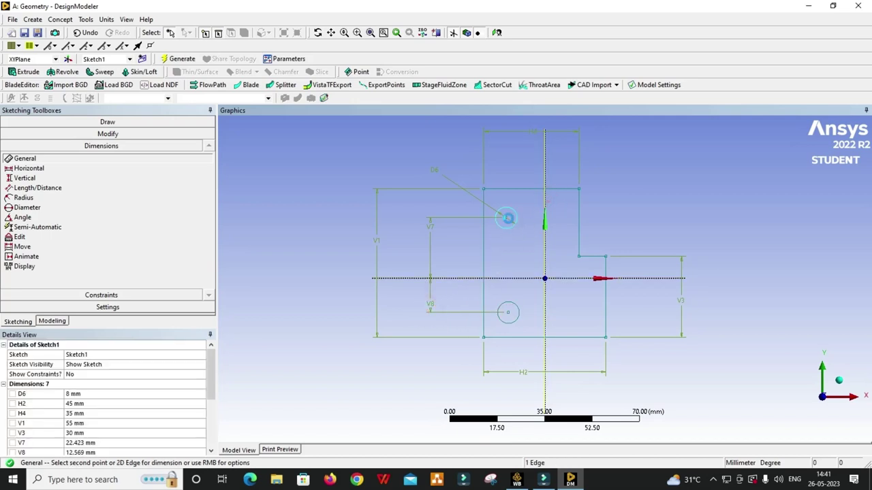
left_click(508, 218)
left_click(518, 173)
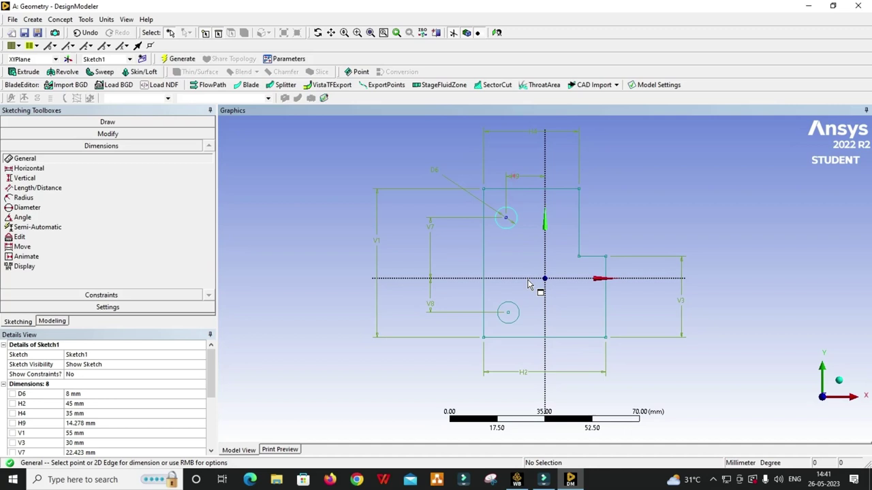
left_click(544, 316)
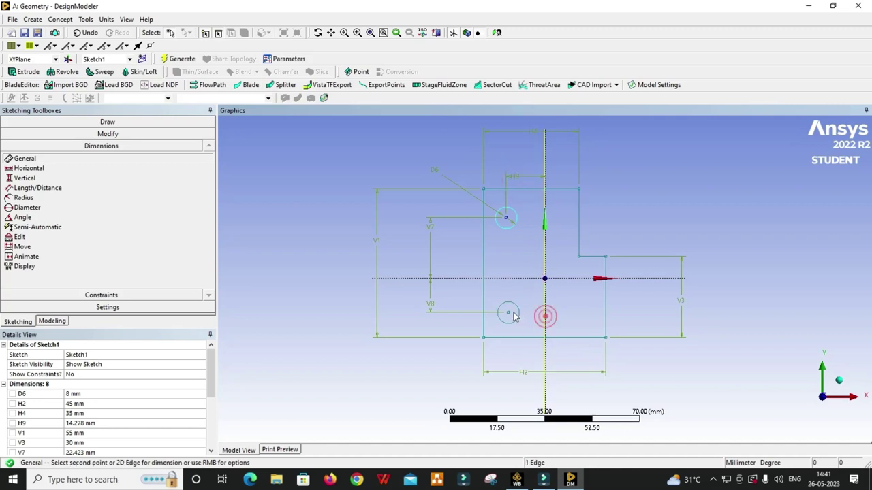
left_click(509, 312)
left_click(518, 347)
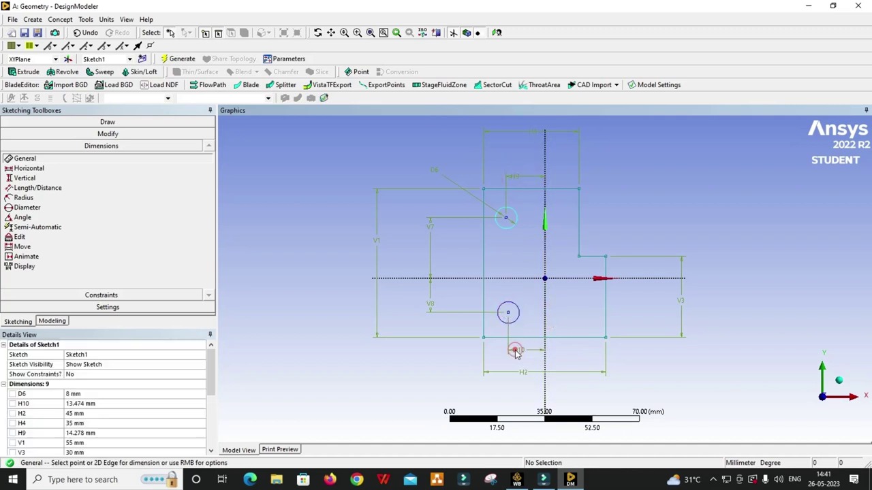
Set H10 to 10 mm and H9 to 15 mm.
left_click(131, 403)
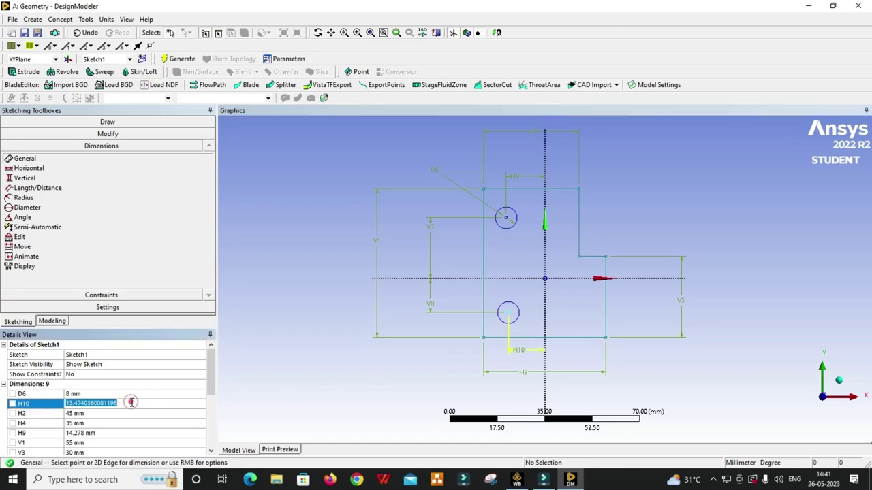
type("10")
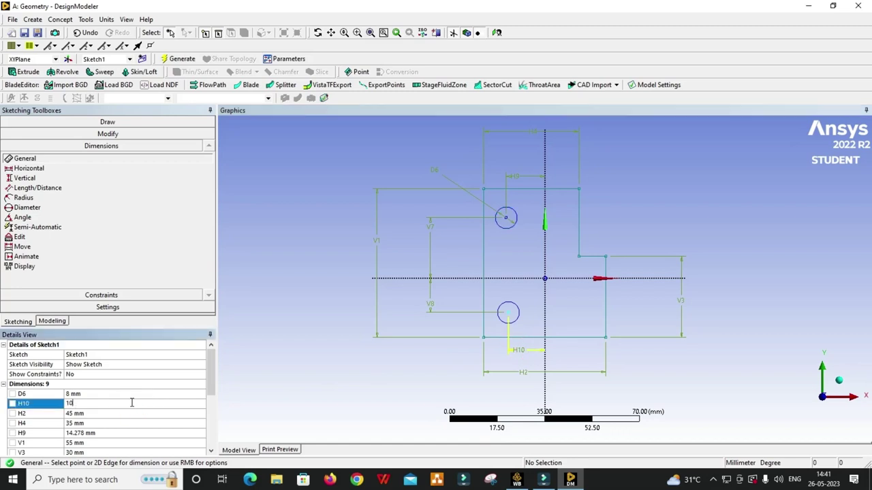
key("Return")
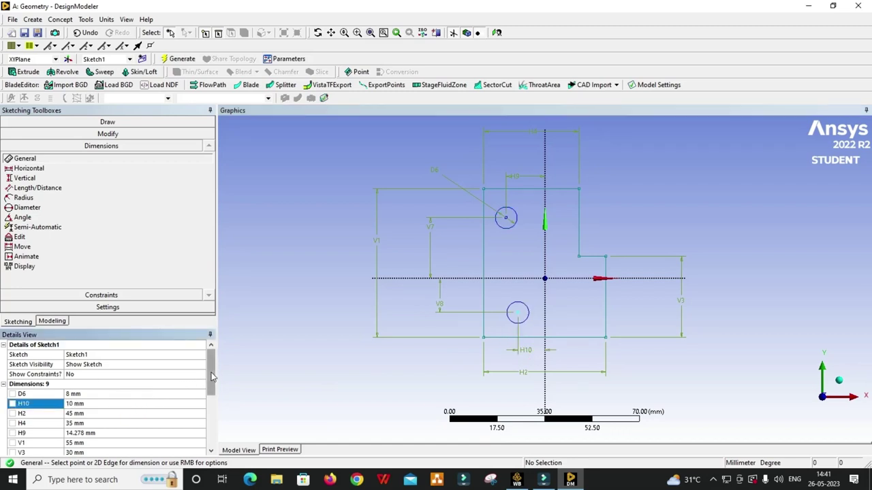
left_click_drag(209, 350, 210, 370)
left_click(104, 397)
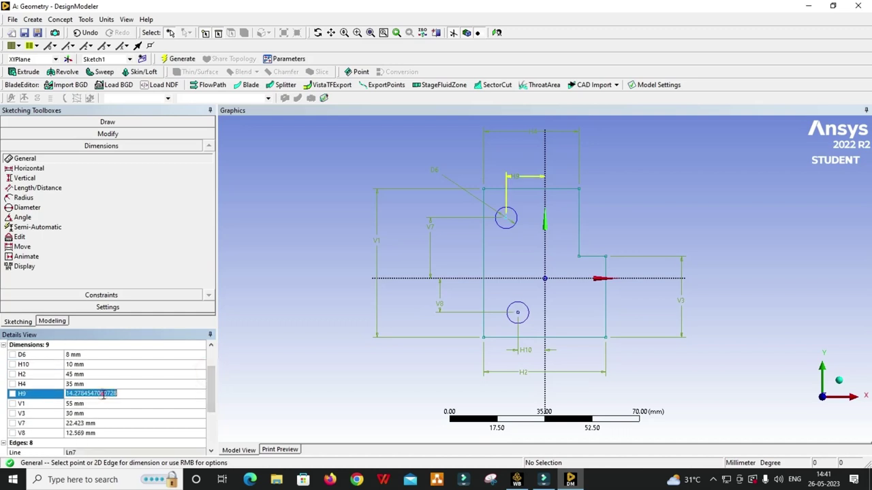
left_click(103, 394)
type("12")
key("Return")
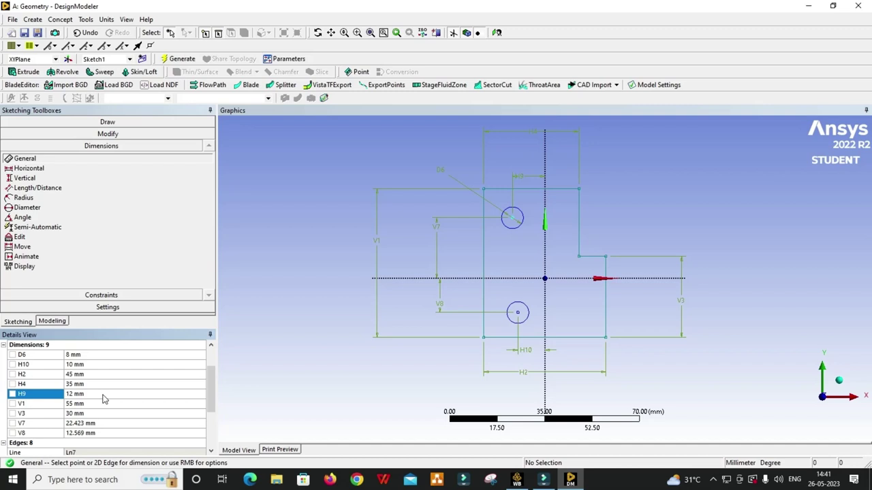
type("15")
key("Return")
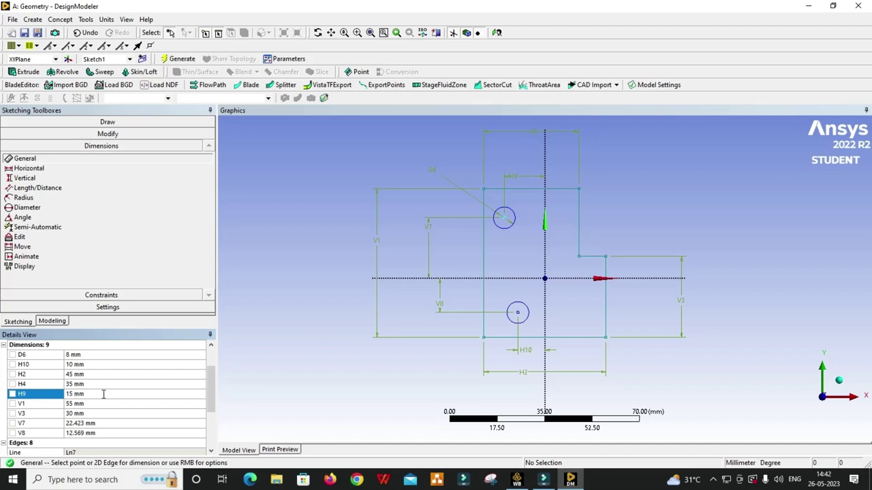
Set V7 to 20 mm and V8 to 12 mm.
double_click(100, 422)
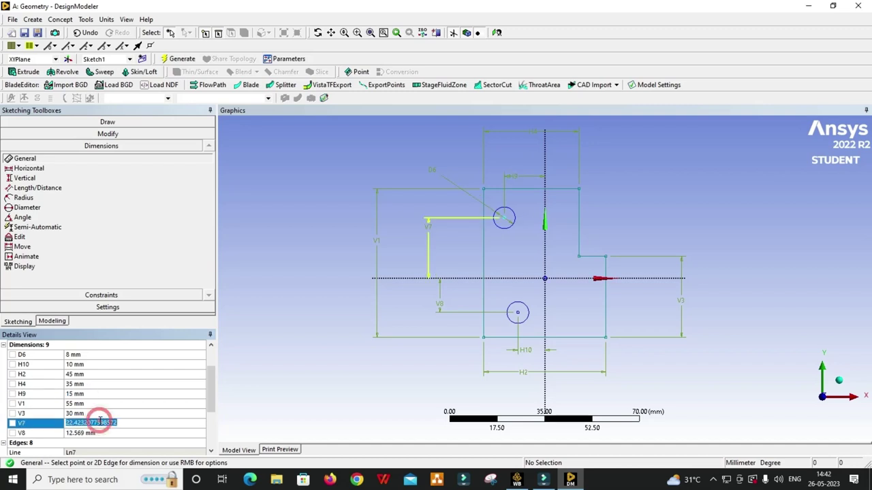
type("2")
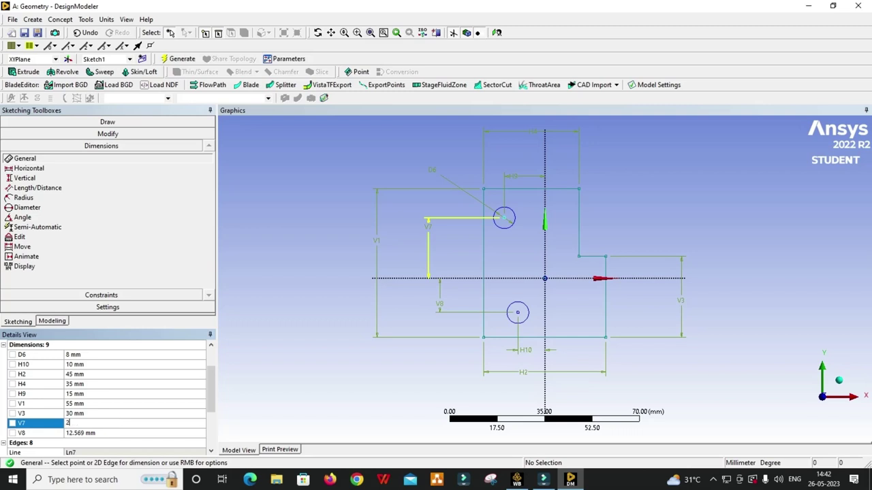
type("0")
key("Return")
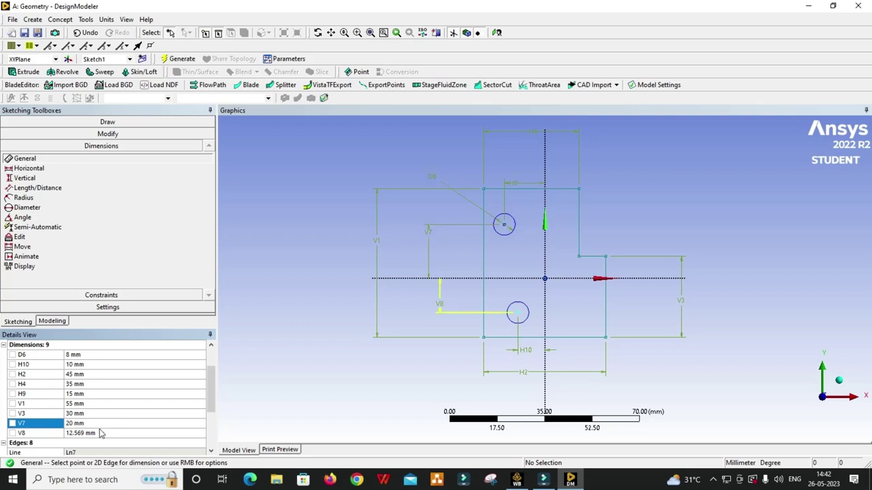
double_click(101, 432)
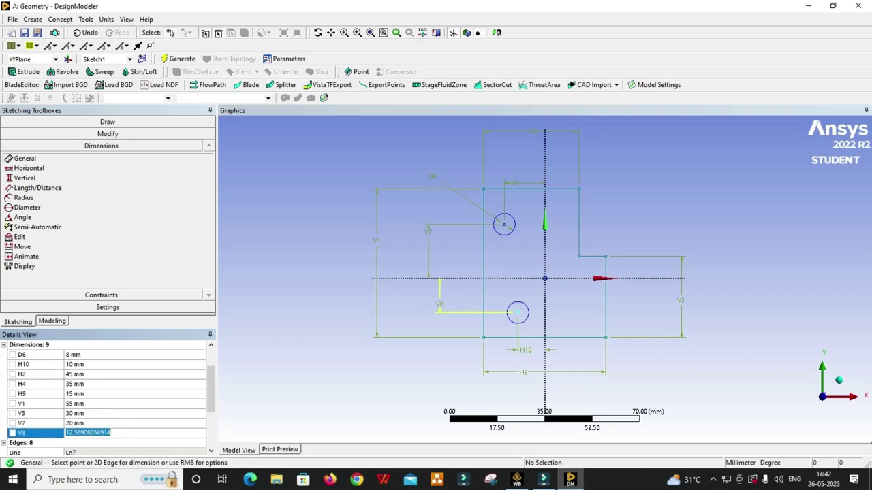
type("12")
key("Return")
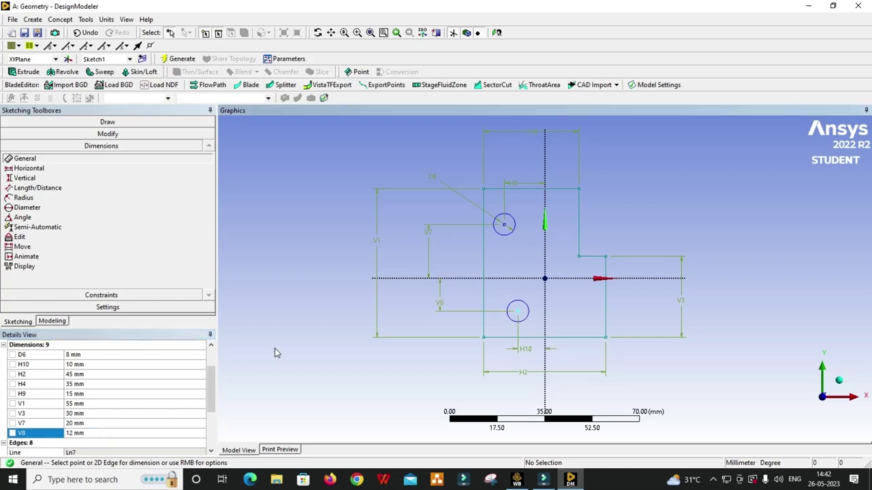
left_click(275, 351)
Extrude Sketch1 Both - Symmetric with 15 mm depth and generate the solid holed block.
left_click(26, 71)
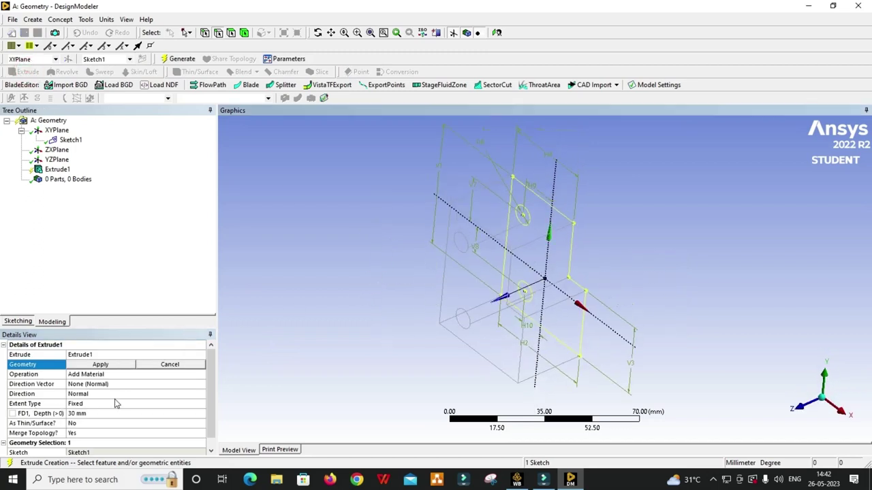
left_click(130, 394)
left_click(200, 393)
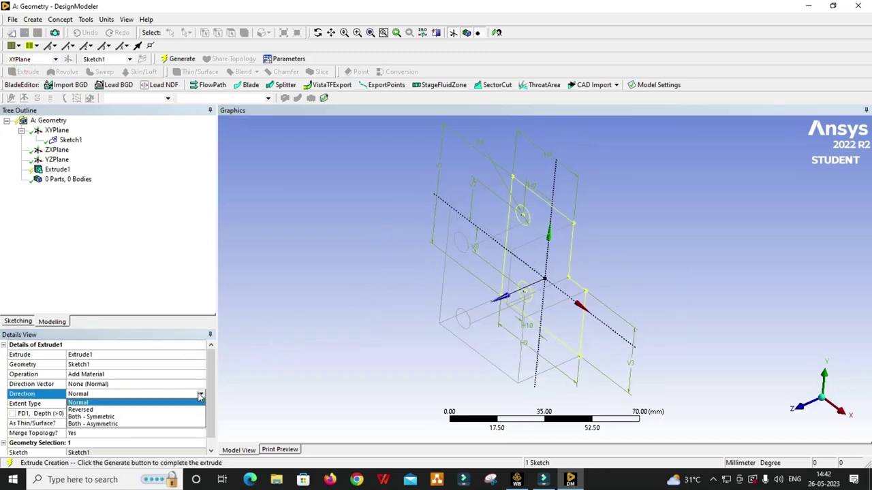
left_click(143, 417)
left_click(113, 413)
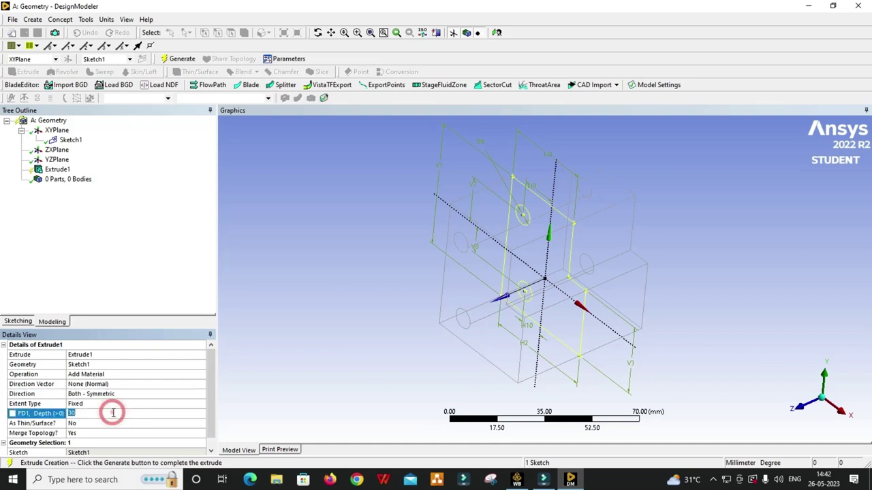
type("15")
key("Return")
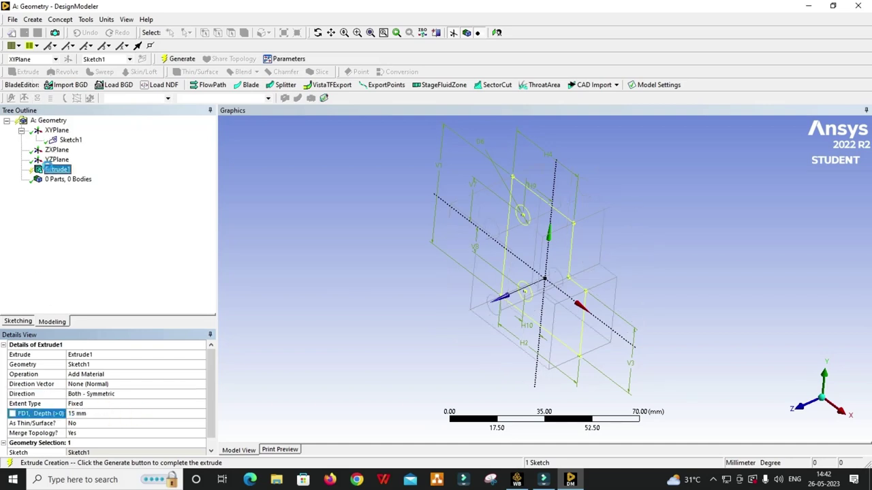
right_click(49, 168)
left_click(71, 184)
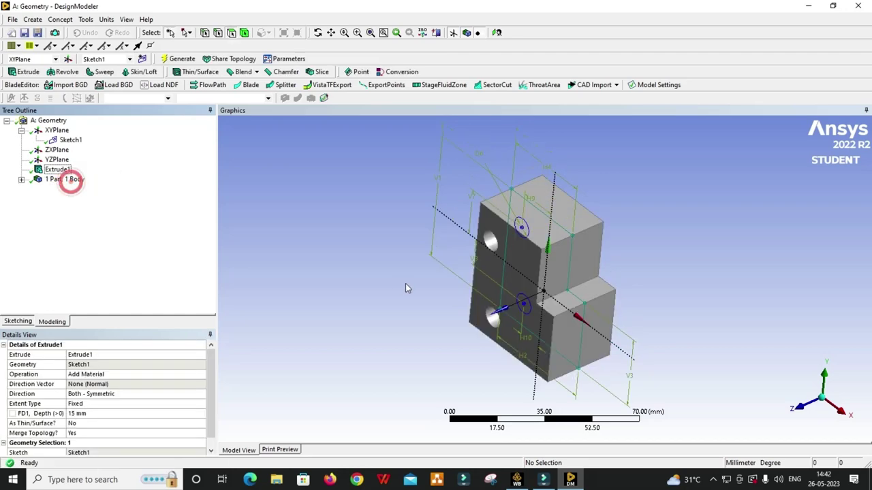
mouse_move(382, 295)
middle_mouse_down()
mouse_move(525, 256)
mouse_move(414, 208)
mouse_move(451, 274)
mouse_move(464, 272)
mouse_move(463, 259)
mouse_move(414, 236)
mouse_move(473, 302)
mouse_move(508, 303)
mouse_move(366, 255)
middle_mouse_up()
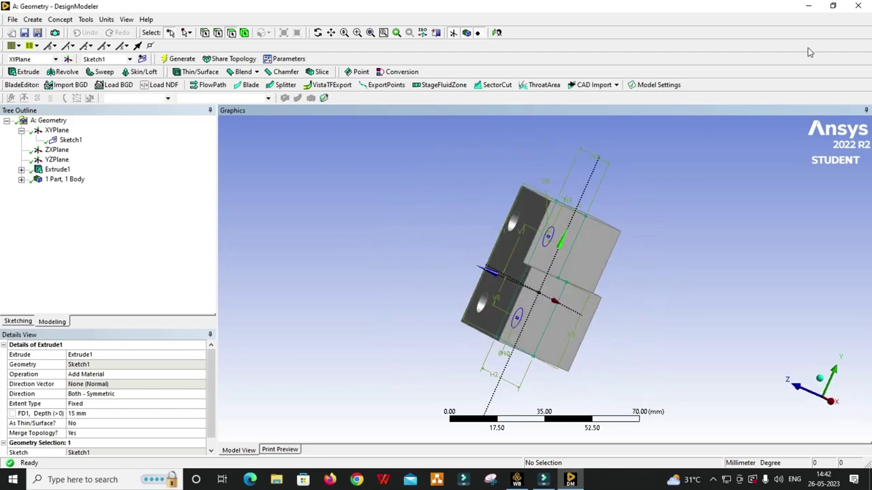
left_click(668, 109)
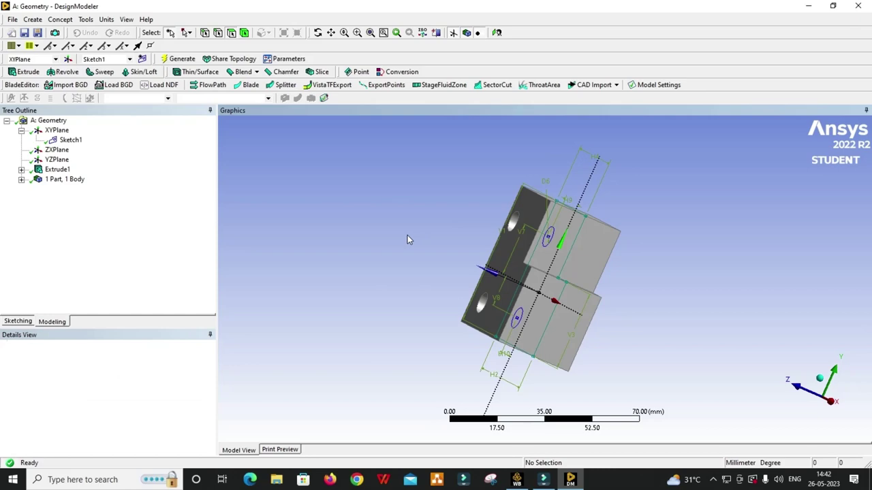
Return to the project and add a Static Structural system sharing the Geometry.
key("alt+F4")
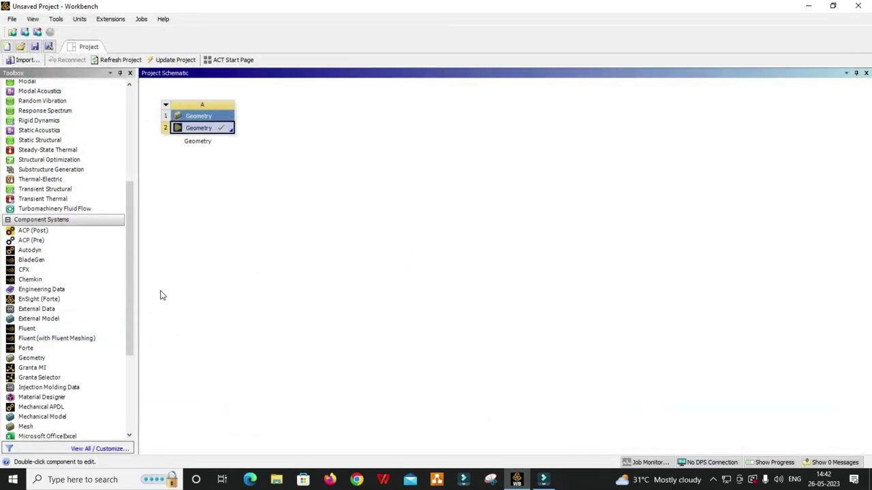
left_click_drag(128, 323, 134, 206)
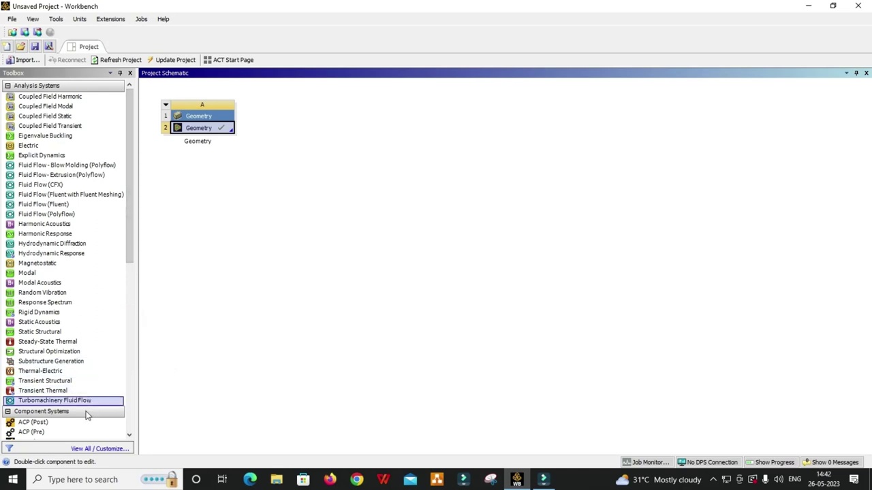
mouse_move(39, 337)
left_mouse_down()
mouse_move(213, 131)
mouse_move(209, 118)
left_mouse_up()
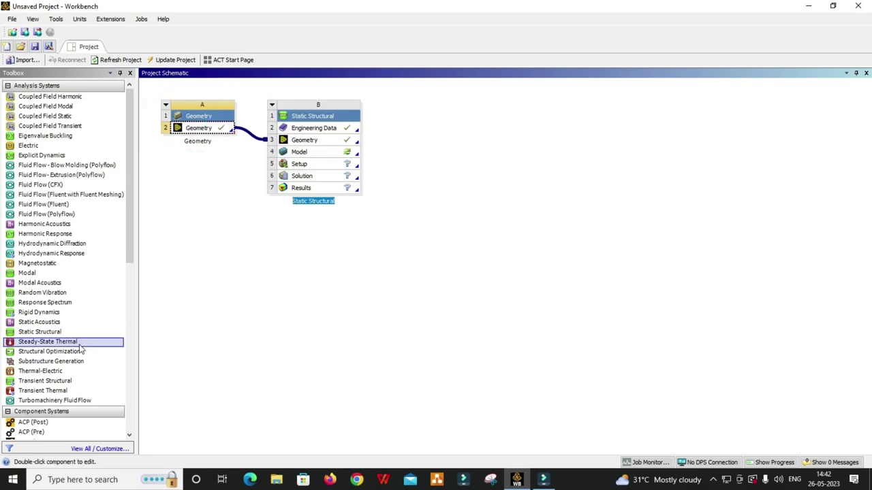
Chain a Structural Optimization system to the static analysis's Solution and call up the B4 Model actions.
mouse_move(64, 351)
left_mouse_down()
mouse_move(288, 269)
mouse_move(323, 178)
left_mouse_up()
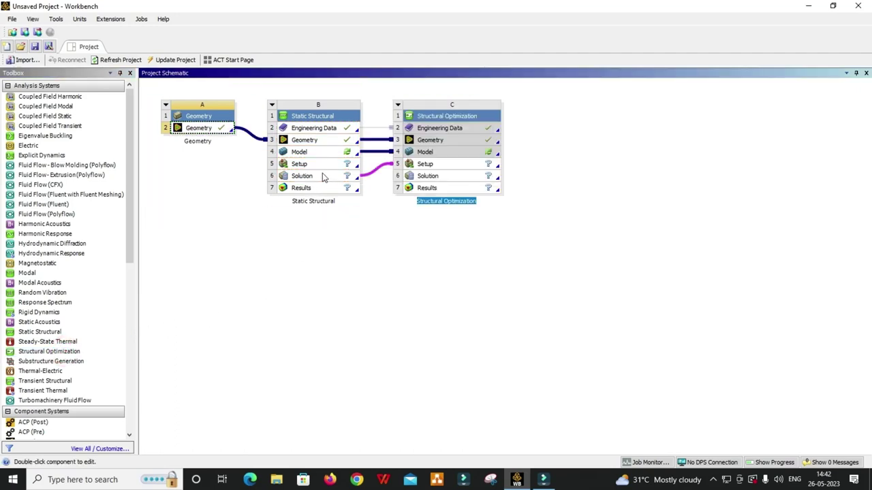
left_click(300, 263)
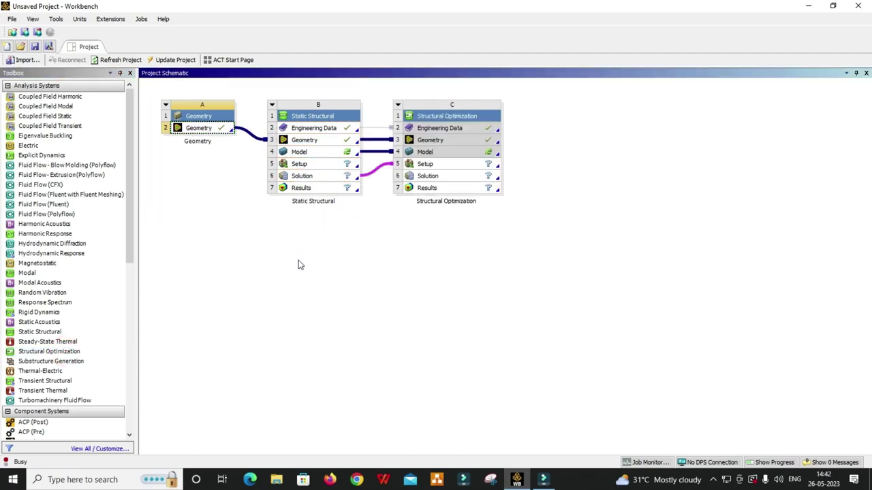
right_click(310, 151)
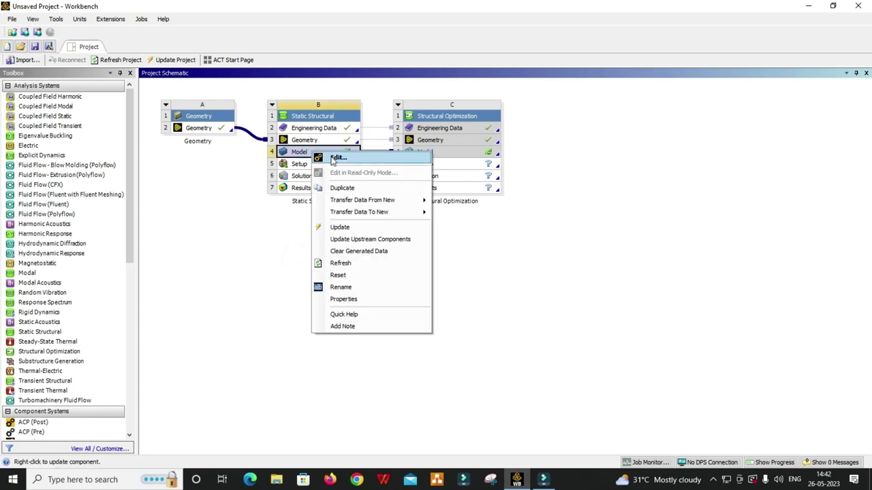
Open the model in Mechanical and keep Structural Steel as the solid body's material.
left_click(338, 157)
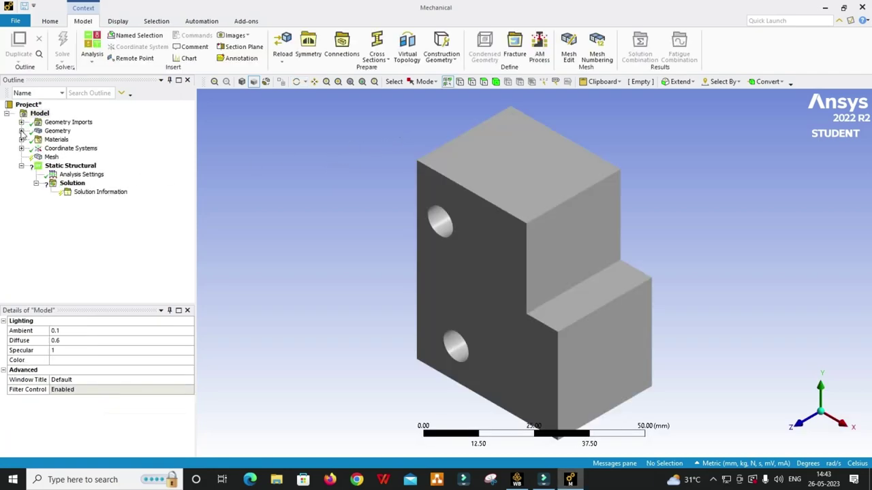
left_click(21, 131)
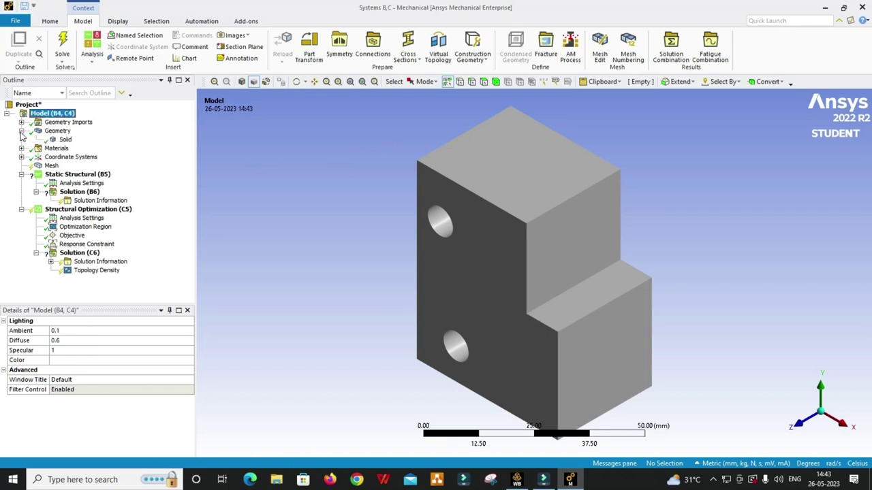
left_click(65, 139)
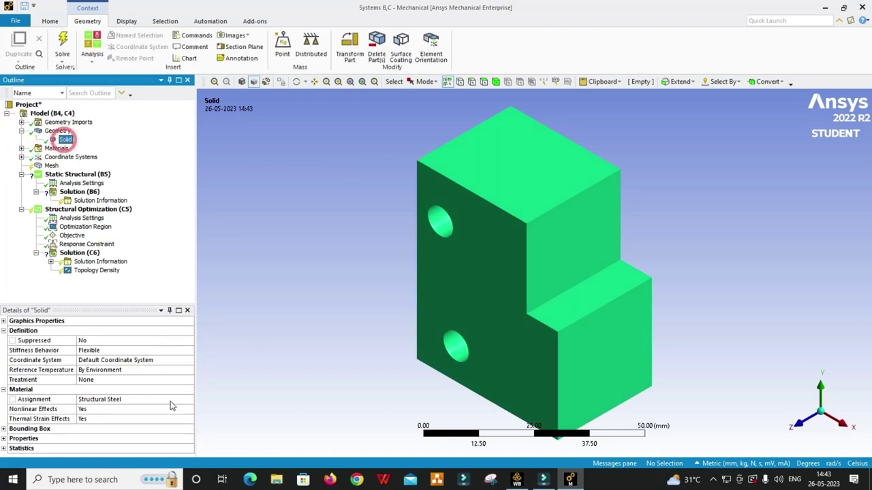
left_click(180, 400)
left_click(189, 400)
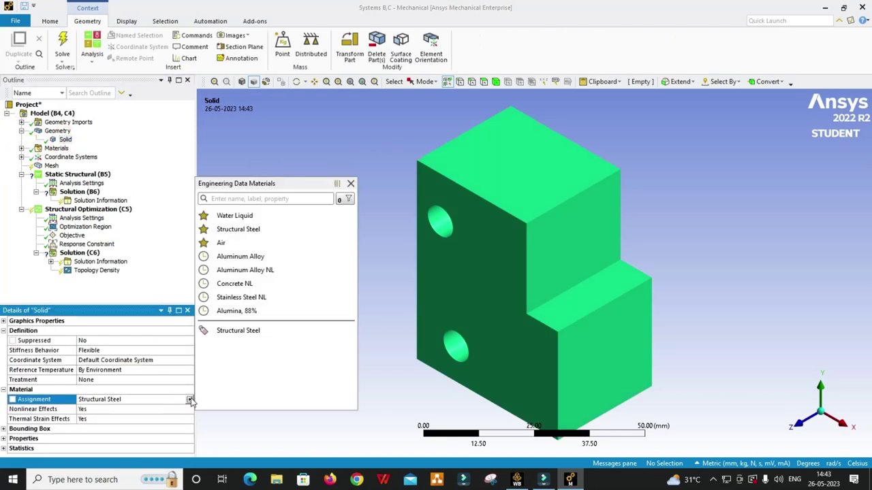
left_click(220, 330)
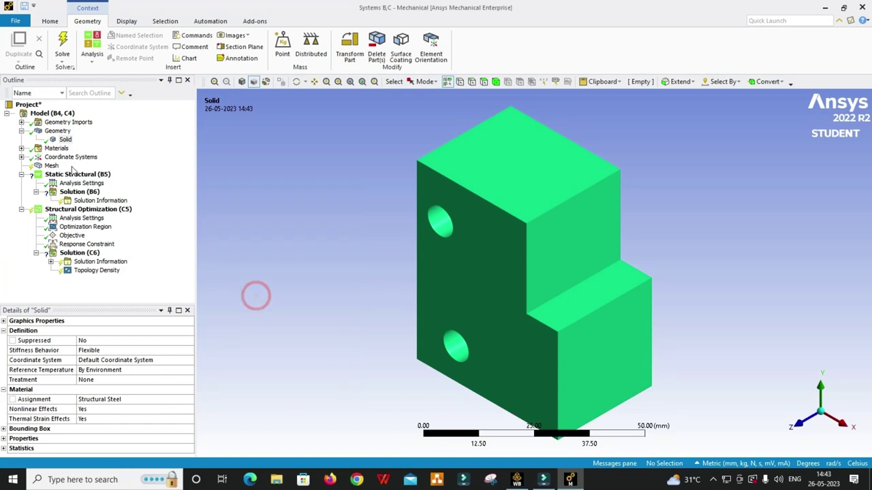
left_click(21, 131)
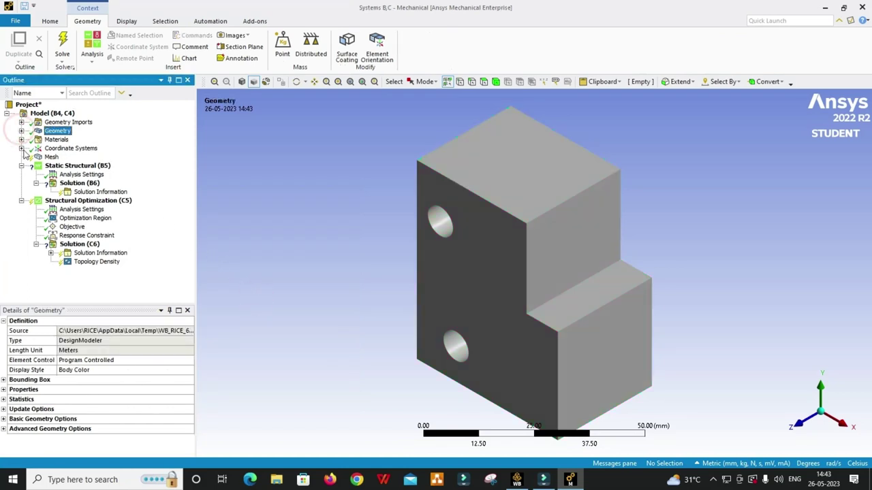
Add a Face Sizing control of 1.3 mm on all ten block faces.
left_click(45, 157)
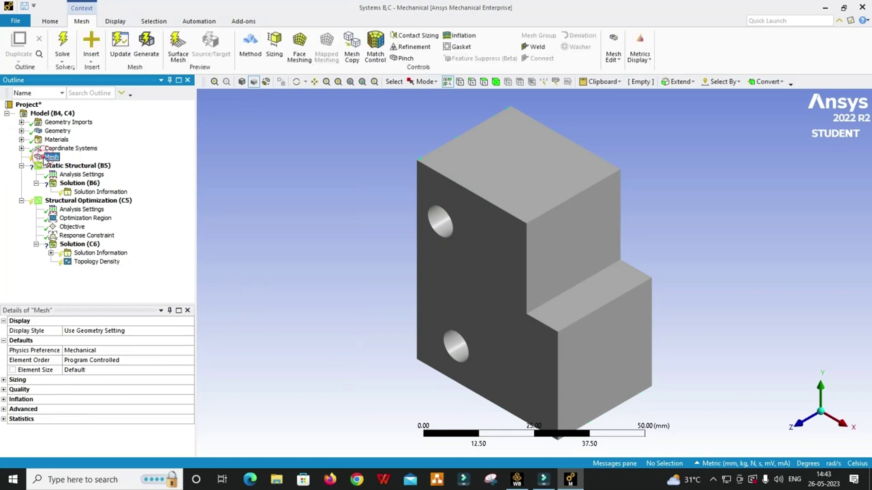
right_click(45, 158)
mouse_move(69, 164)
left_click(185, 178)
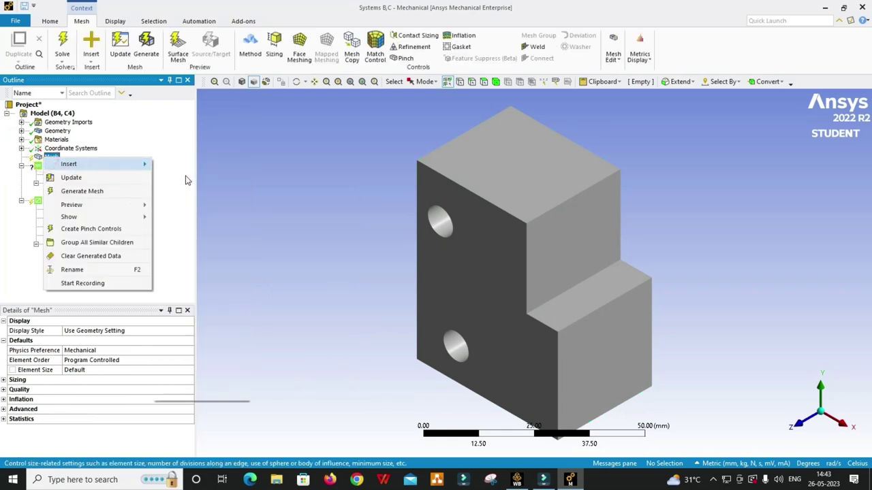
left_click(119, 340)
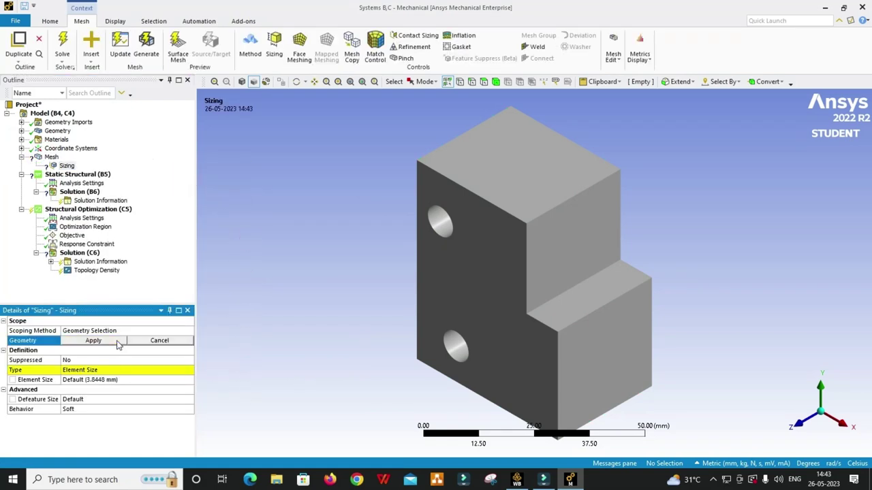
left_click(334, 277)
key("ctrl+a")
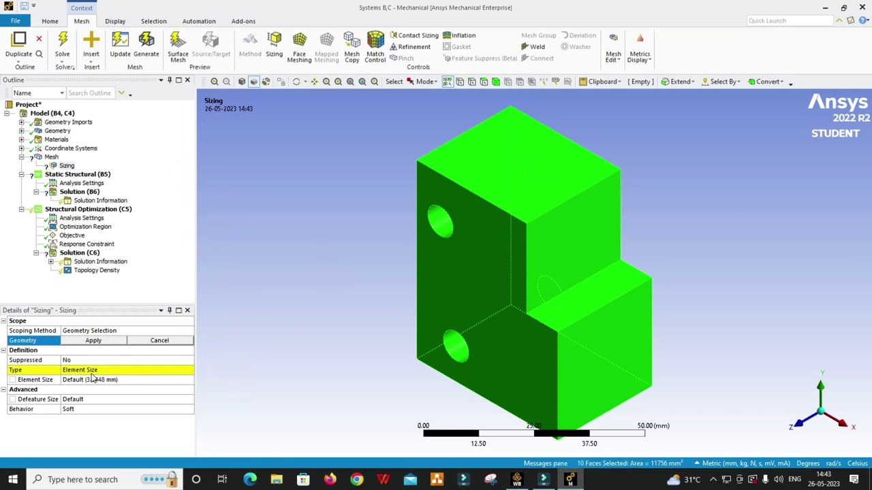
left_click(93, 341)
left_click(99, 368)
left_click(99, 369)
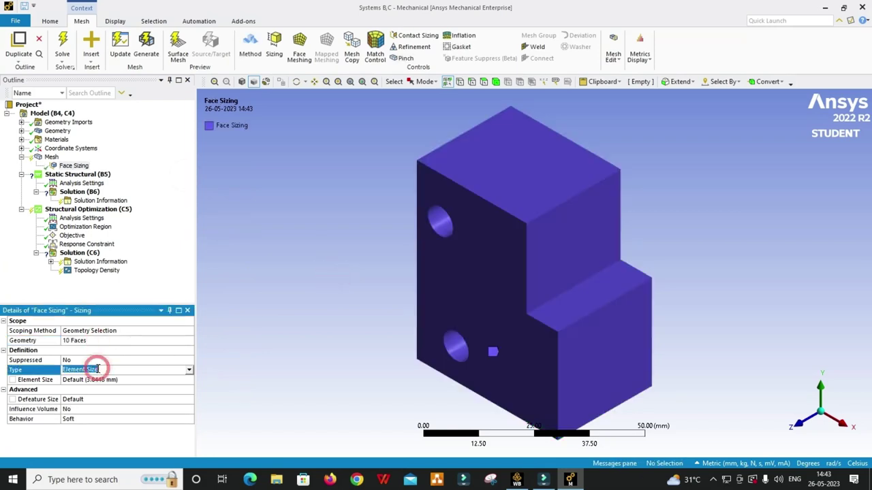
type("1.3")
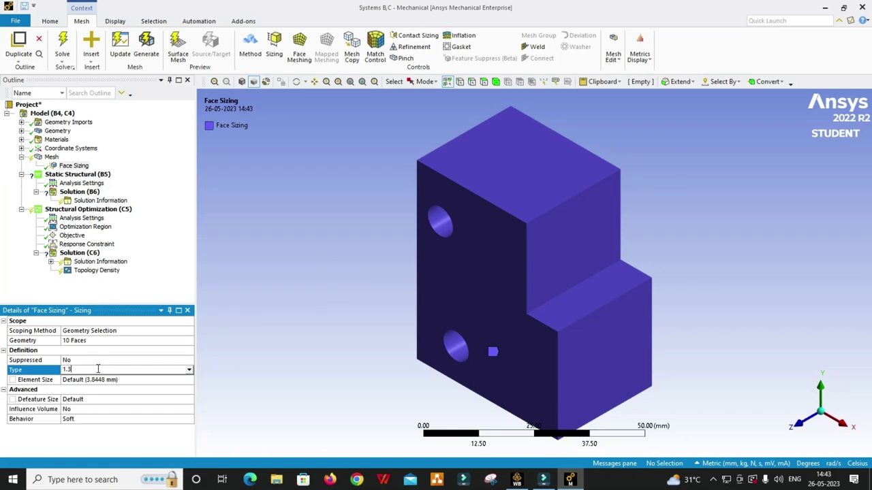
left_click(102, 382)
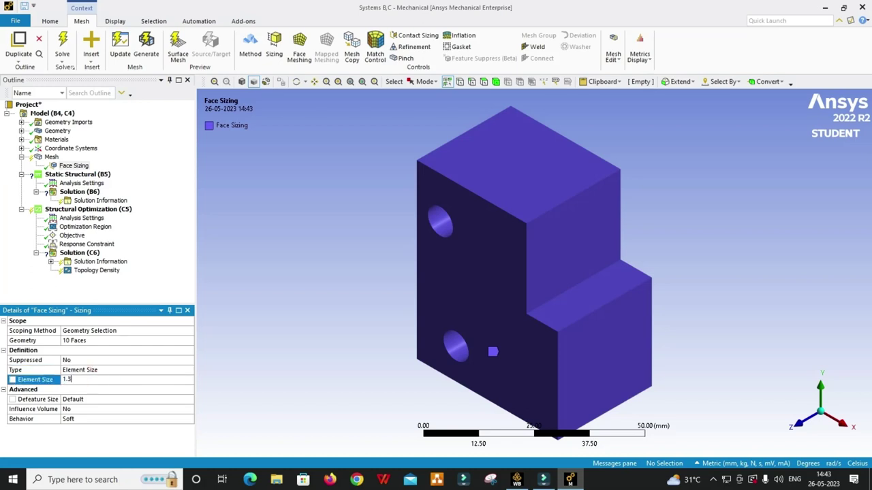
type("1.3")
key("Return")
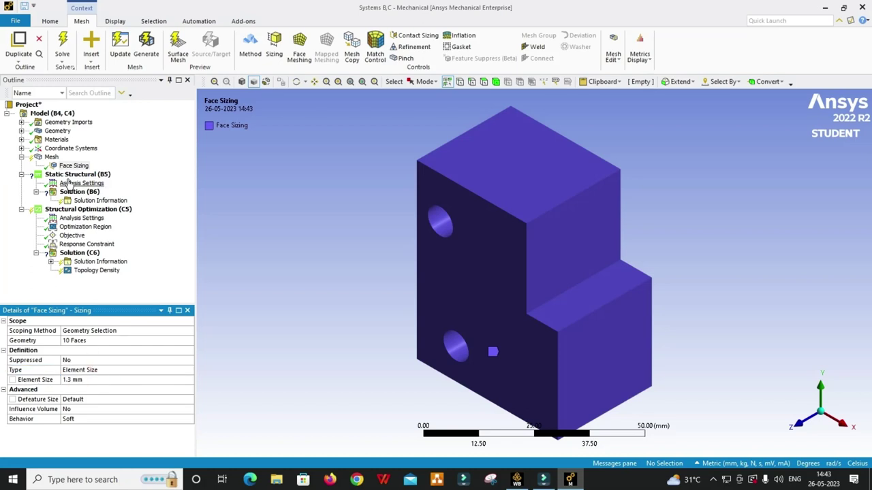
Generate the mesh and check its 69882 nodes and 40695 elements.
left_click(51, 157)
right_click(52, 158)
left_click(79, 179)
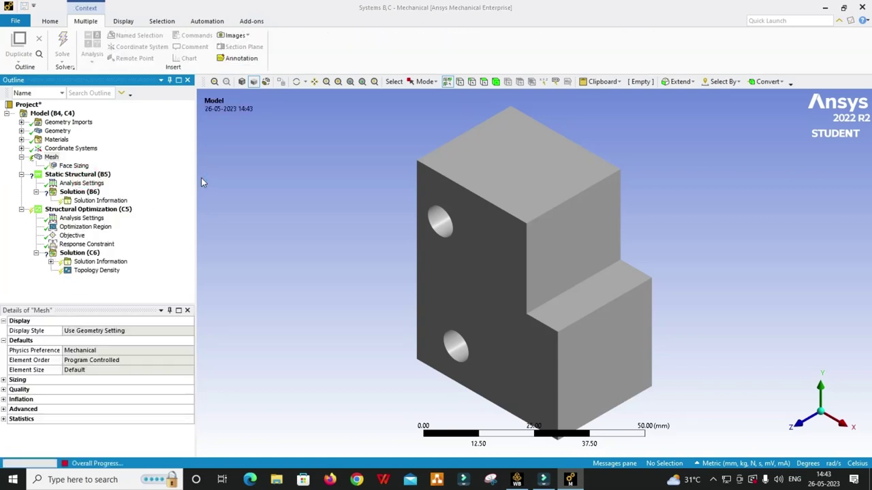
left_click(3, 420)
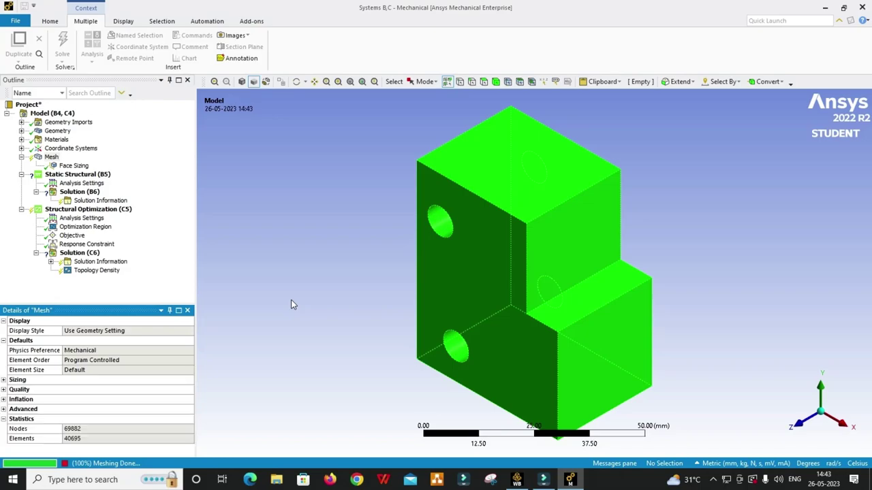
mouse_move(407, 305)
middle_mouse_down()
mouse_move(468, 307)
mouse_move(493, 238)
middle_mouse_up()
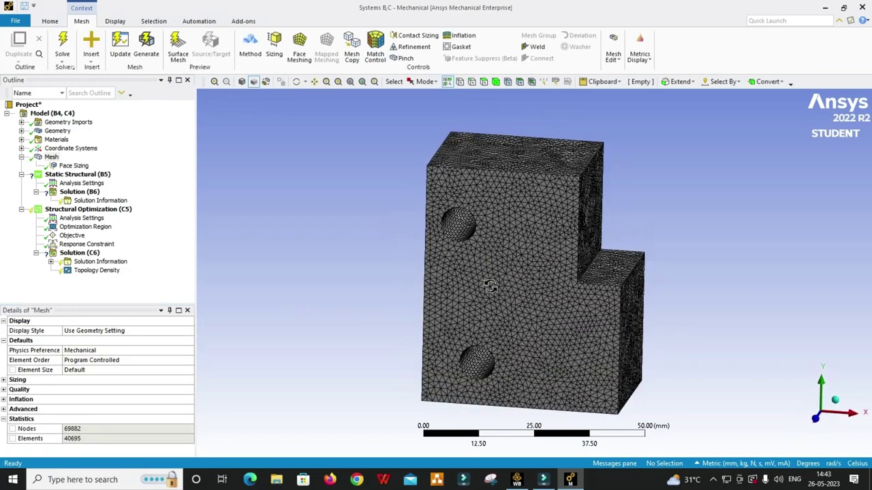
scroll(493, 238, "down", 2)
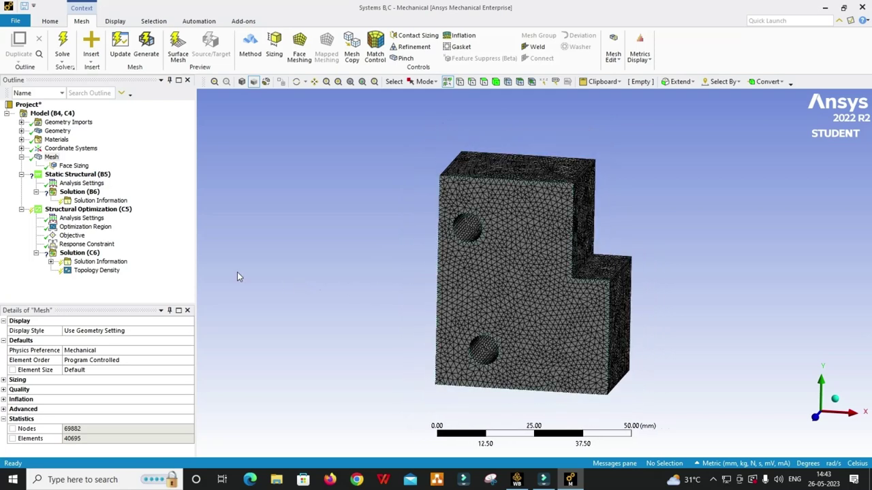
Add a Cylindrical Support on the inner faces of both holes.
left_click(73, 176)
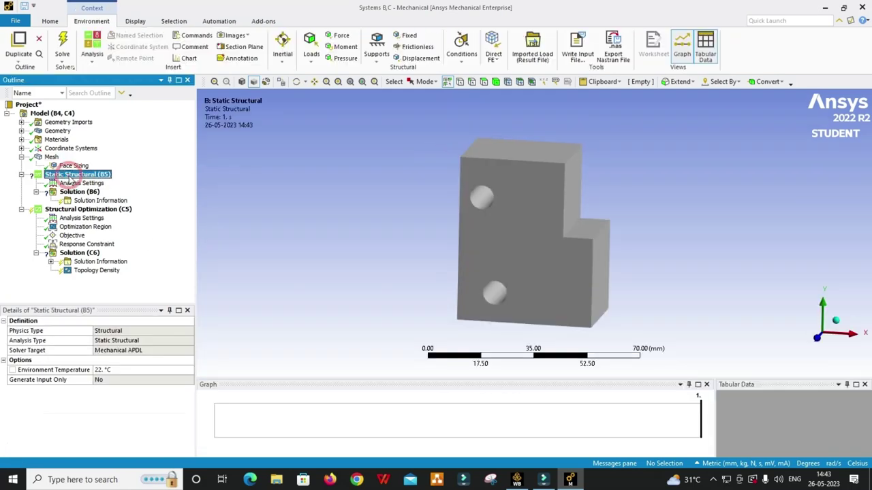
right_click(73, 178)
mouse_move(94, 183)
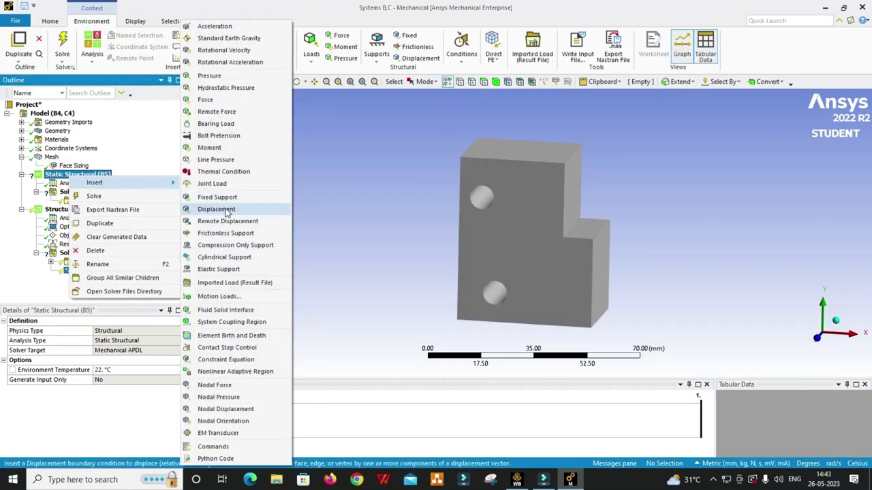
left_click(218, 257)
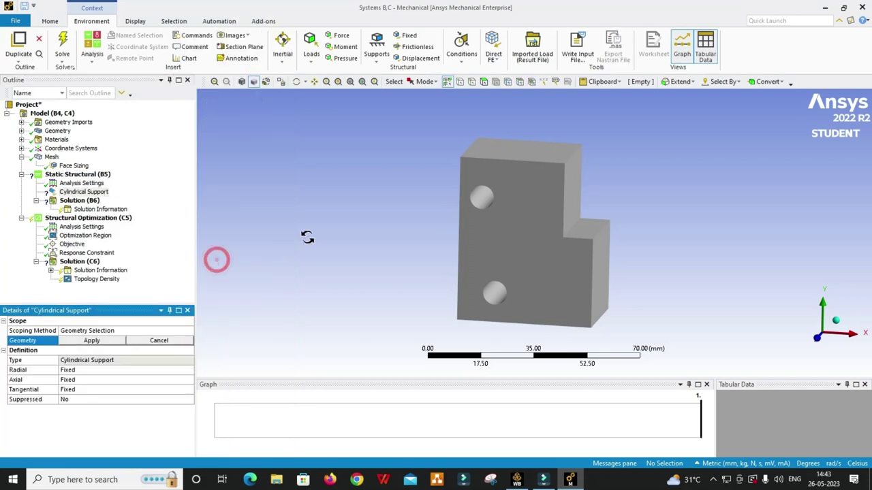
middle_click_drag(306, 236, 297, 242)
left_click(480, 205)
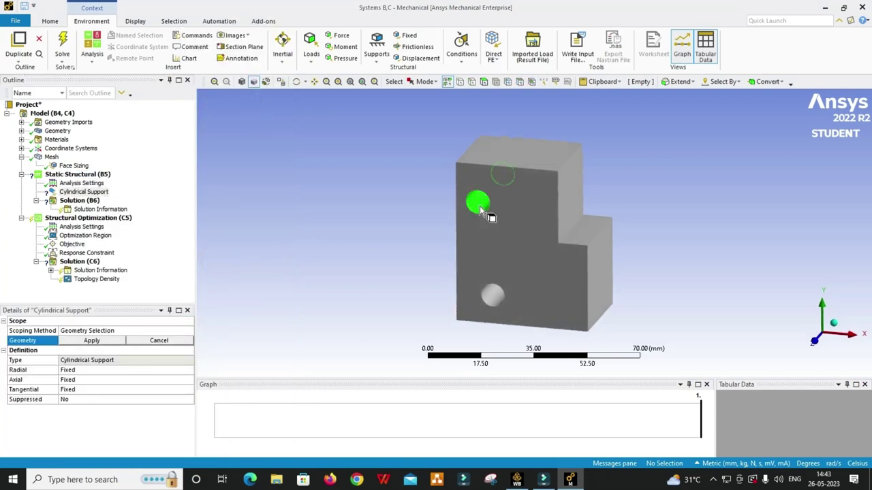
left_click(493, 298, "ctrl")
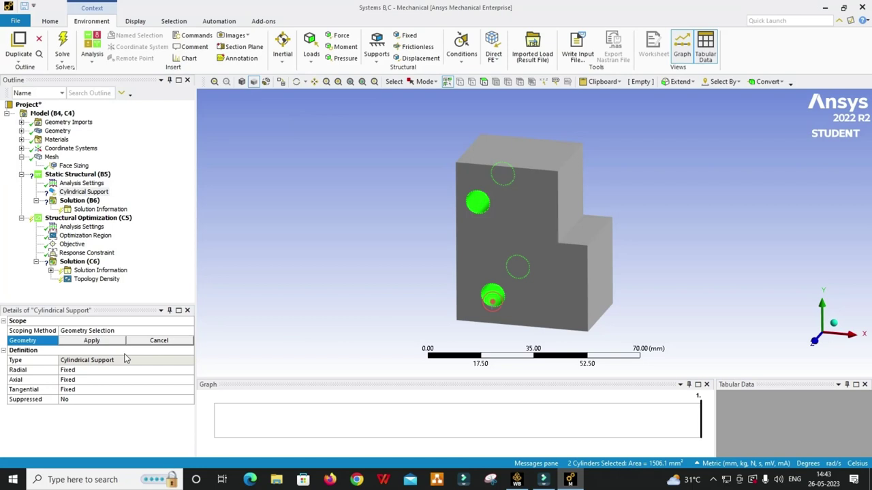
left_click(91, 340)
left_click(303, 275)
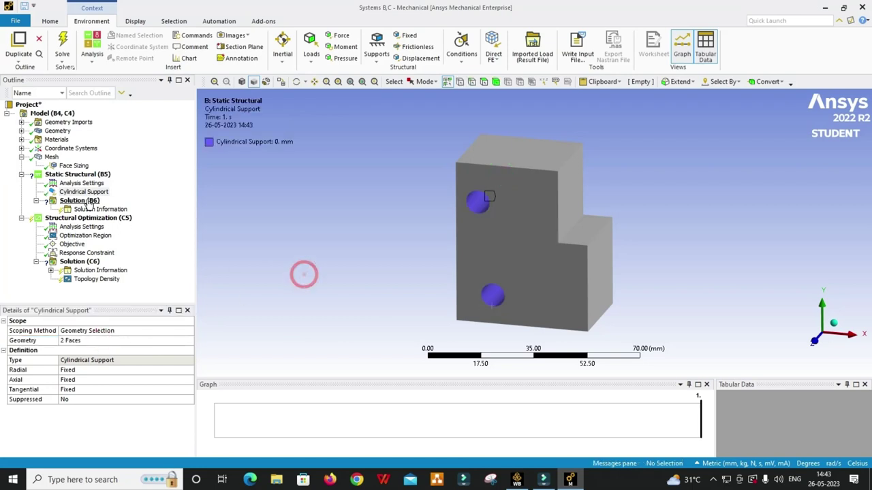
Apply a component force of Y = -10000 N on the step face.
right_click(87, 176)
mouse_move(111, 184)
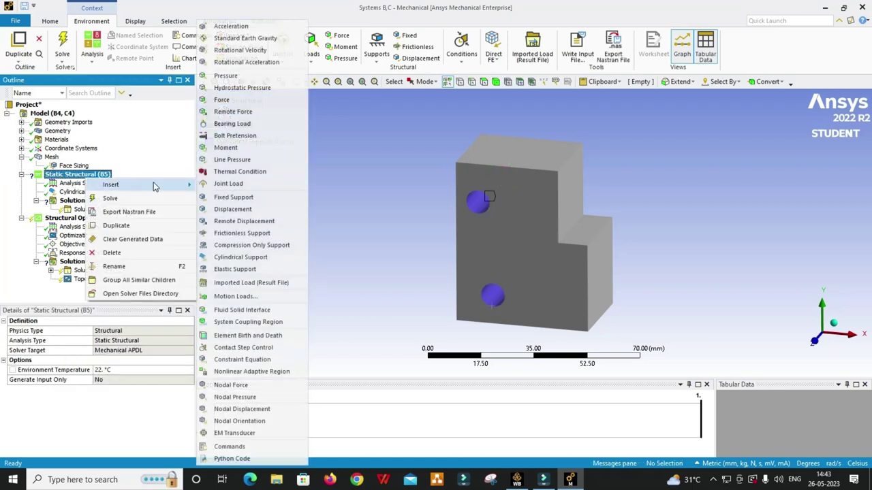
left_click(232, 117)
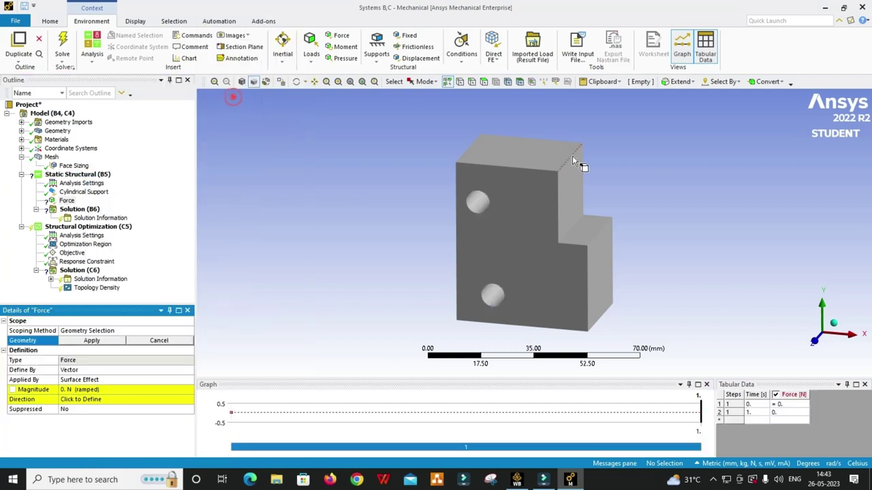
left_click(582, 232)
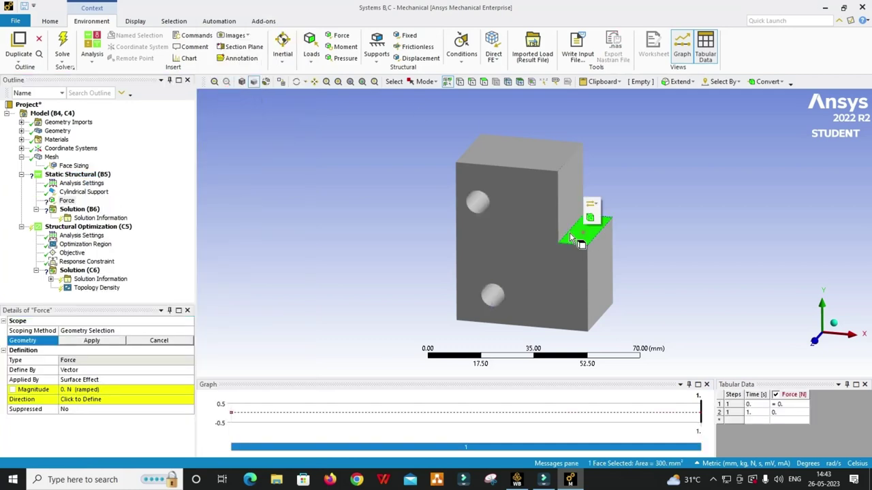
left_click(91, 340)
left_click(134, 369)
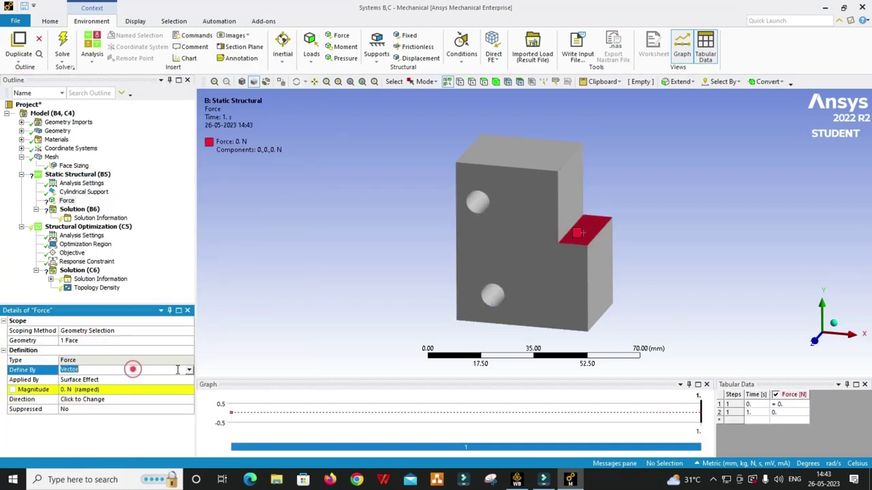
left_click(189, 369)
left_click(136, 379)
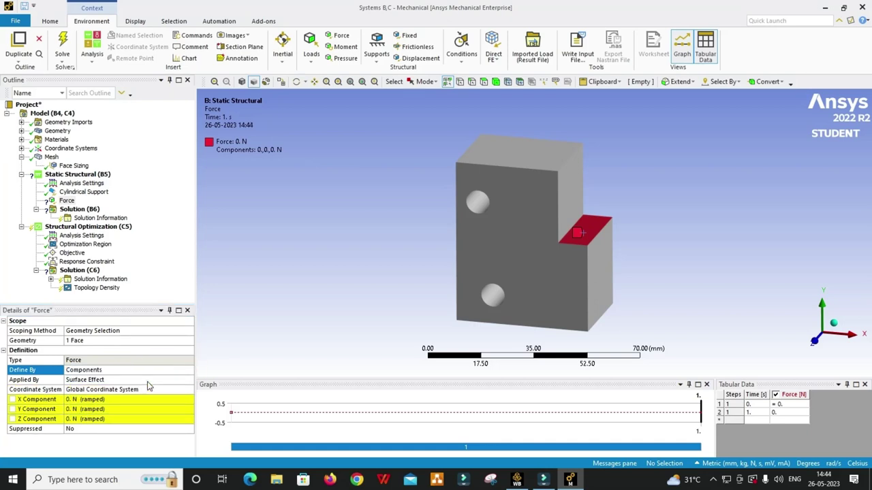
left_click(146, 408)
type("-100")
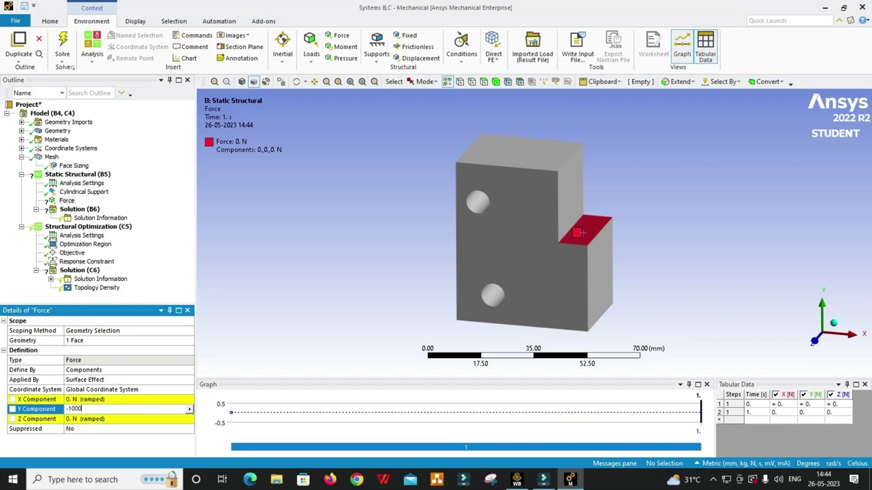
type("0")
key("Return")
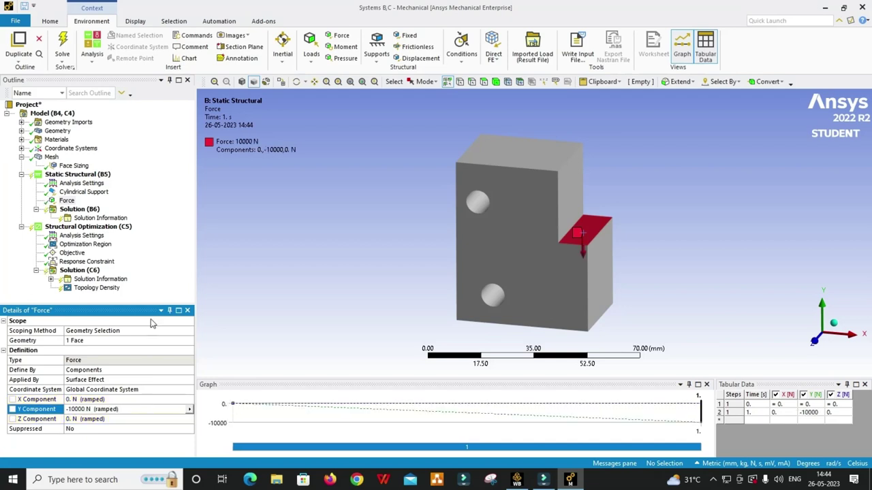
middle_click_drag(263, 237, 423, 276)
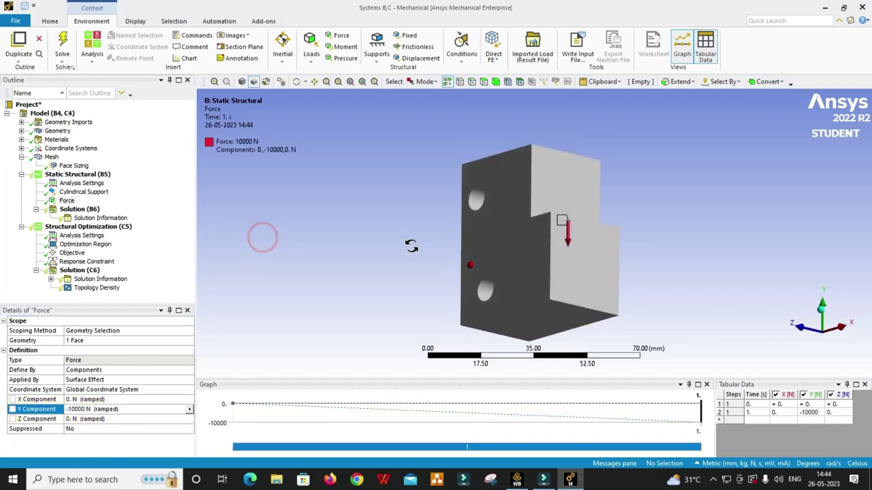
Add Standard Earth Gravity acting in the -Y direction.
right_click(78, 176)
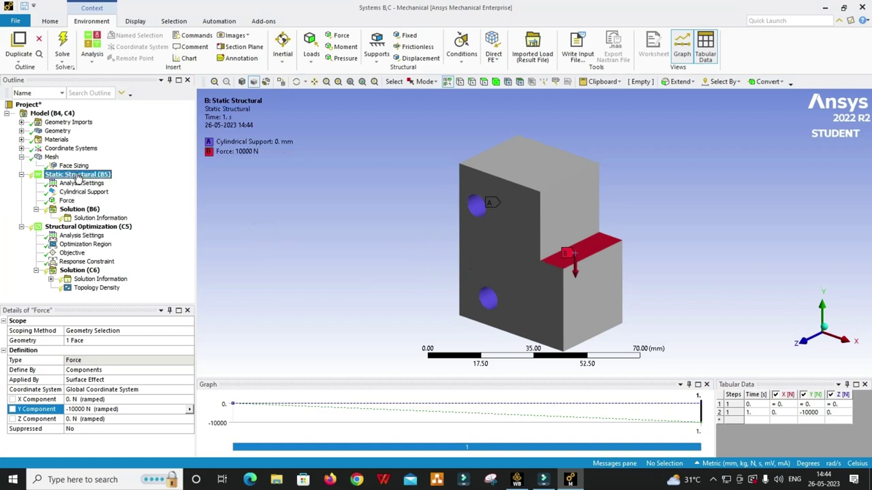
mouse_move(102, 180)
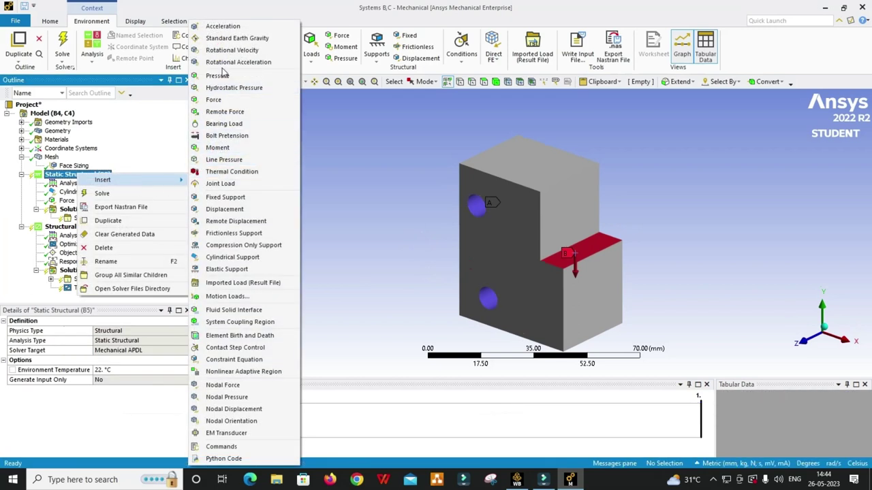
left_click(231, 38)
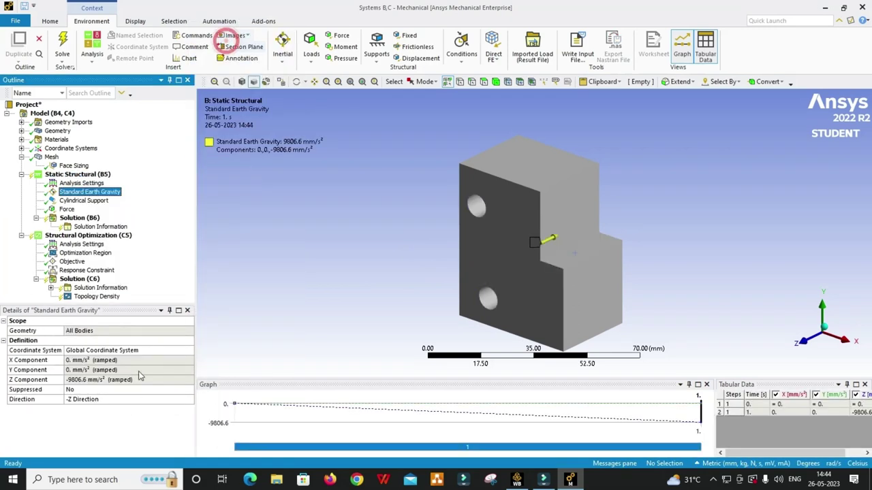
left_click(136, 402)
left_click(188, 400)
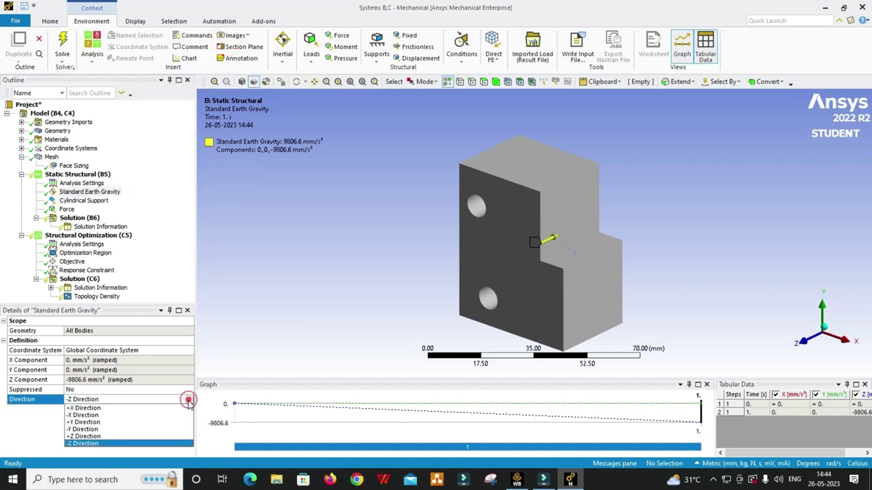
left_click(130, 429)
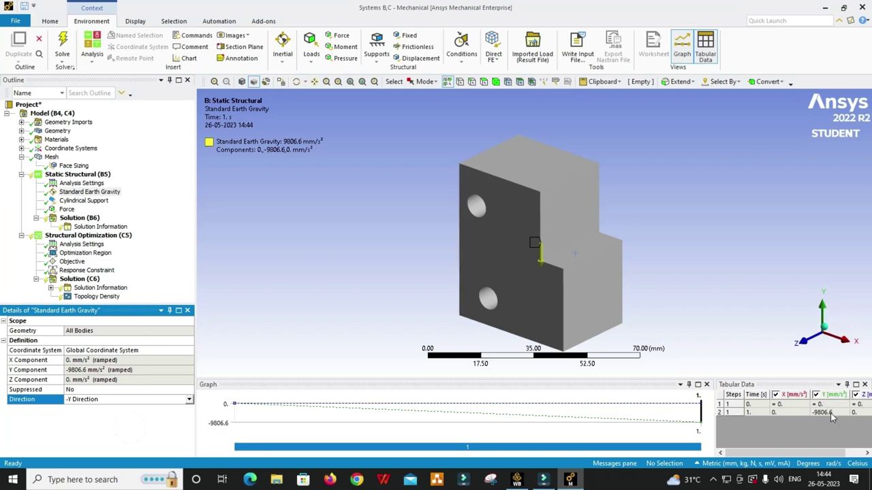
middle_click_drag(565, 267, 550, 251)
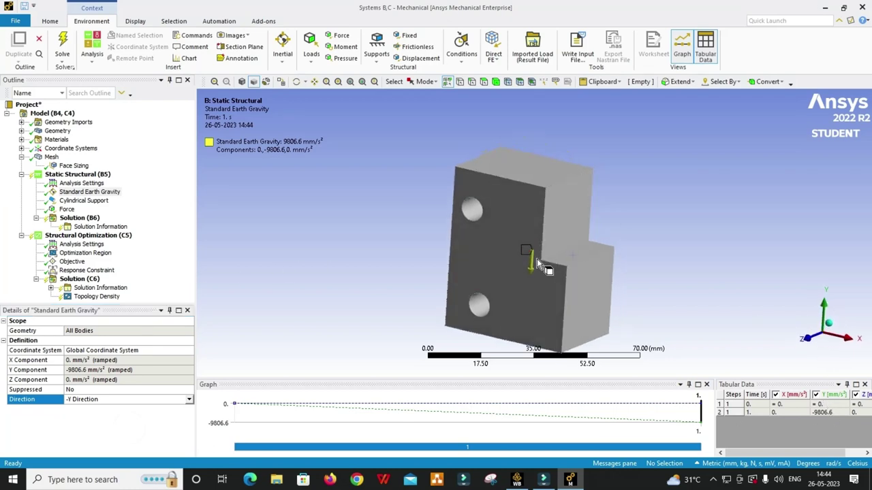
left_click(77, 175)
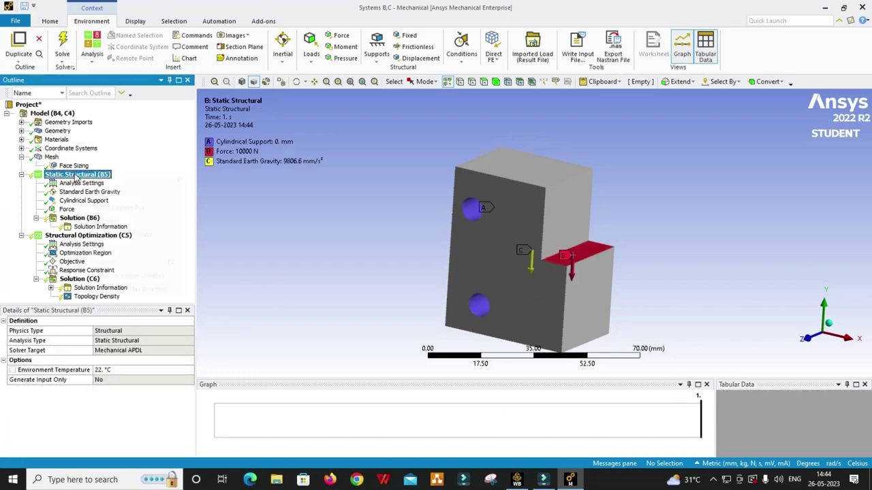
Solve the Static Structural analysis (B5) and select its solution once done.
right_click(76, 176)
left_click(102, 194)
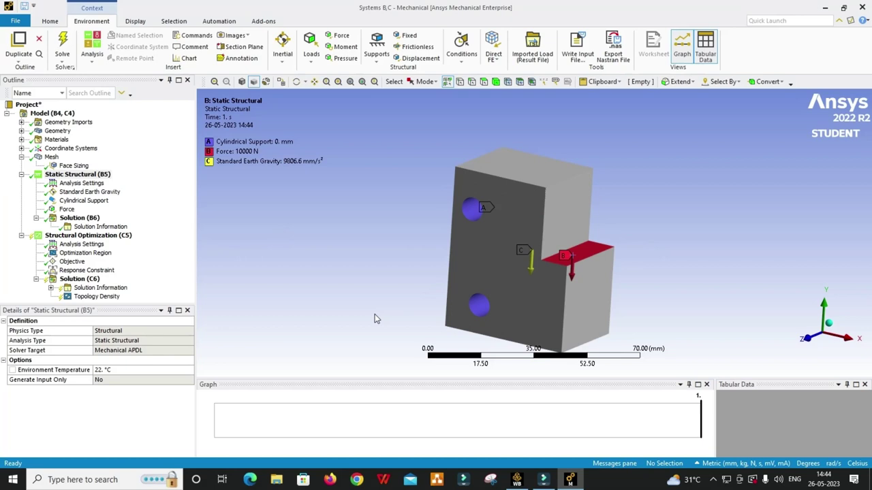
left_click(87, 223)
Insert Total Deformation, Equivalent Elastic Strain and Equivalent Stress results, then evaluate all results.
right_click(86, 223)
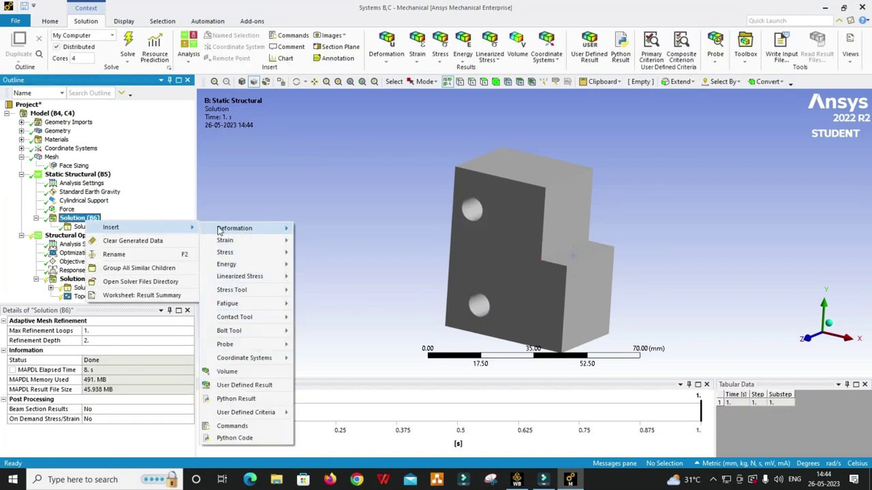
left_click(314, 230)
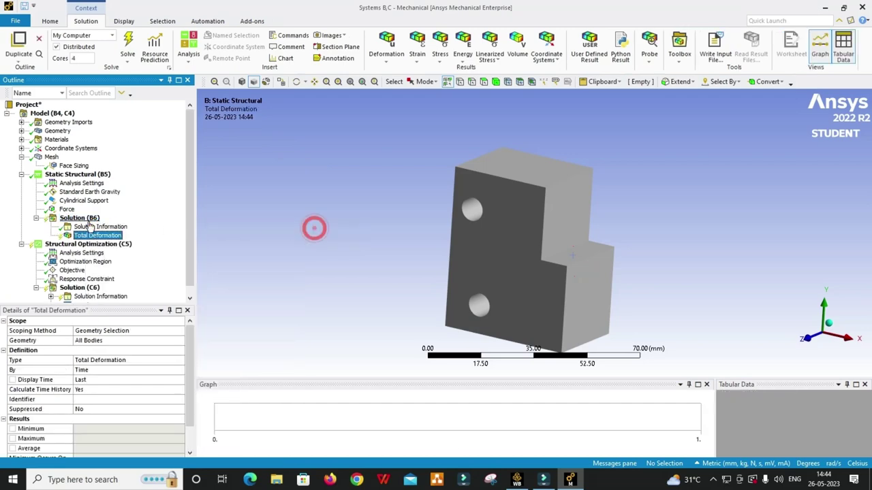
left_click(88, 220)
right_click(88, 220)
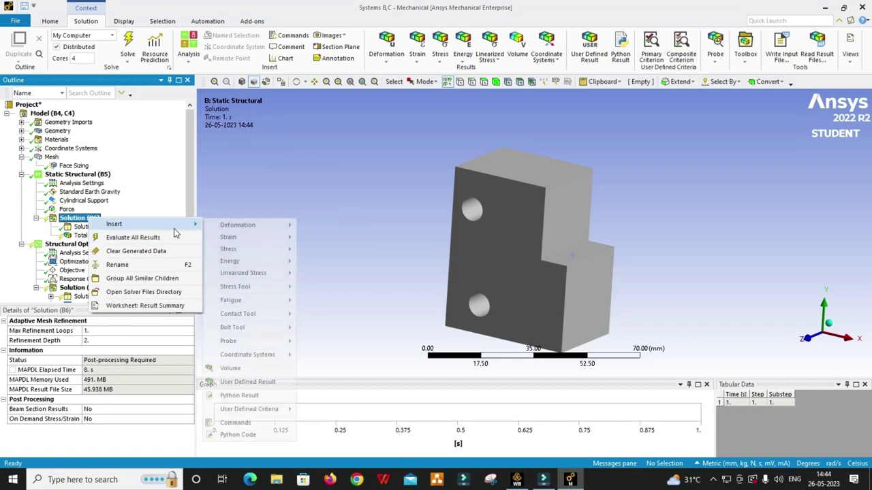
left_click(326, 236)
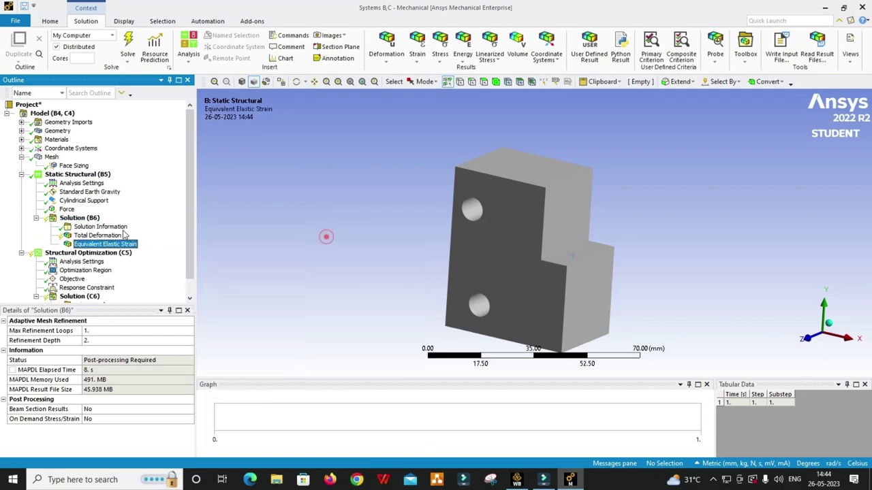
right_click(87, 218)
mouse_move(113, 221)
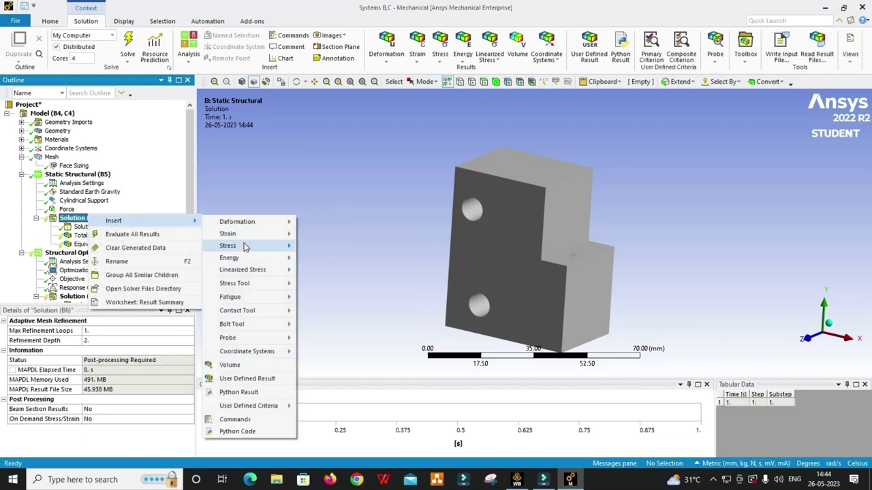
mouse_move(229, 245)
left_click(322, 248)
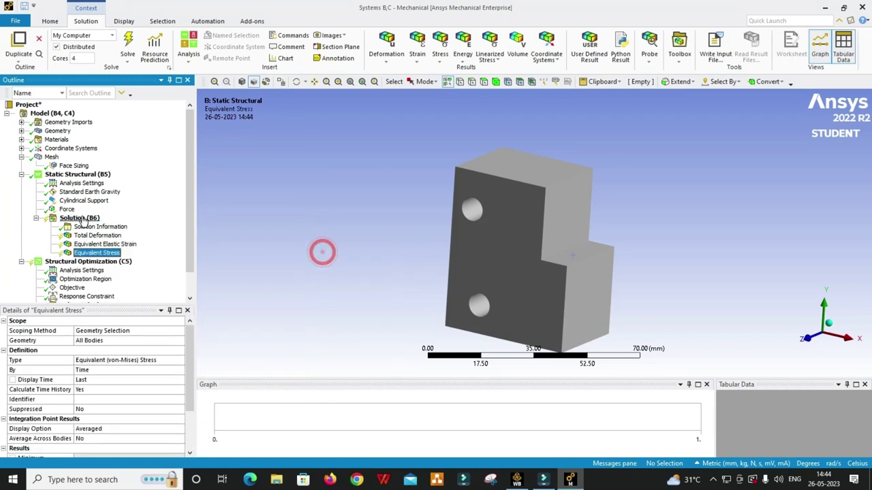
right_click(82, 222)
left_click(112, 235)
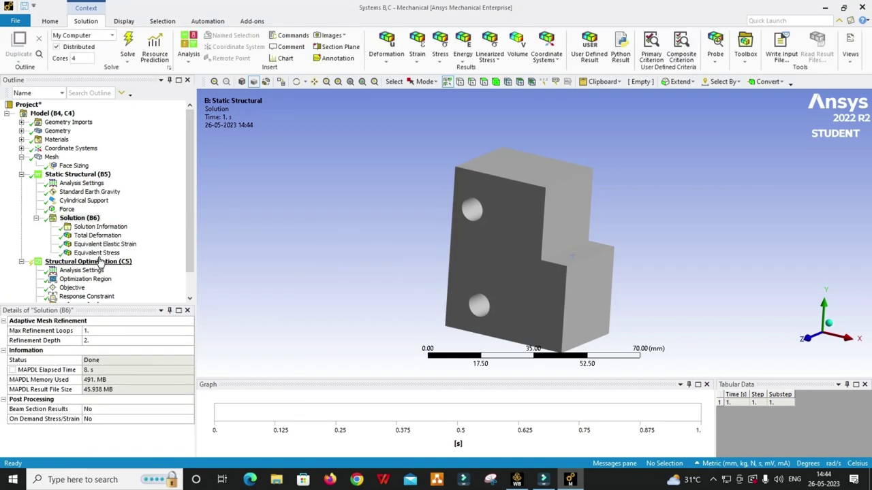
Show and animate the Total Deformation result from a few angles.
left_click(95, 235)
mouse_move(334, 282)
left_mouse_down()
mouse_move(356, 265)
mouse_move(353, 276)
left_mouse_up()
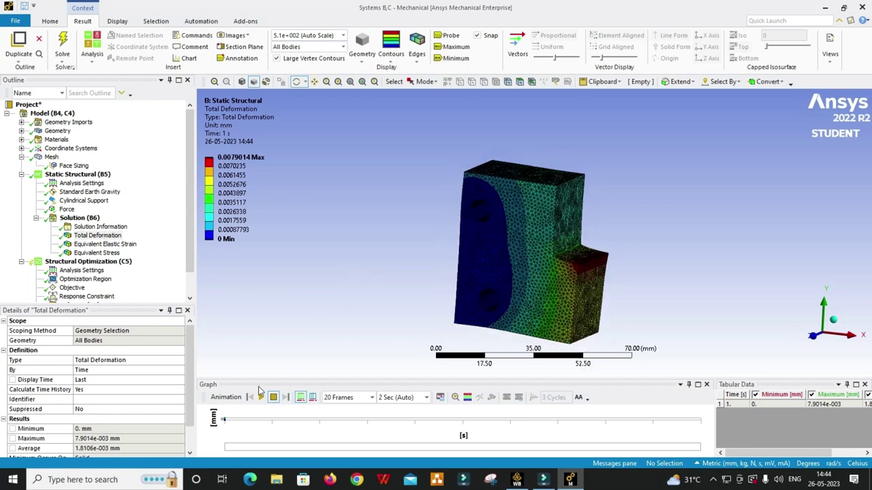
left_click(261, 397)
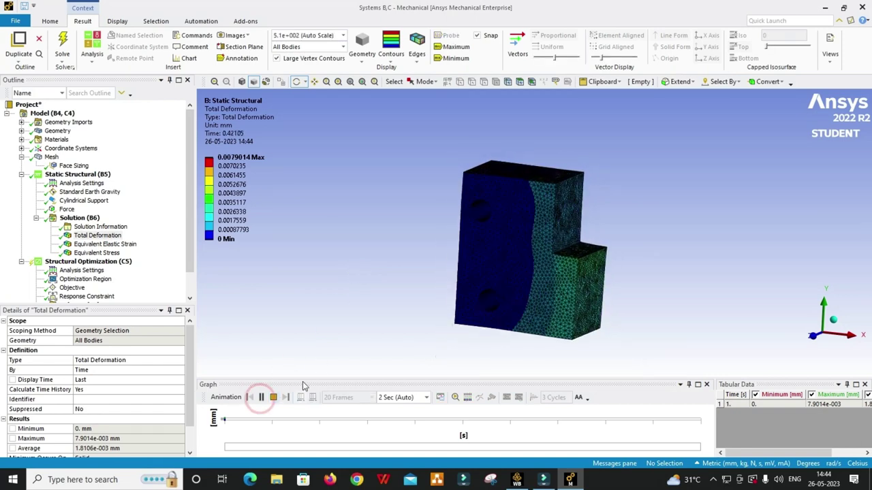
left_click_drag(340, 331, 314, 310)
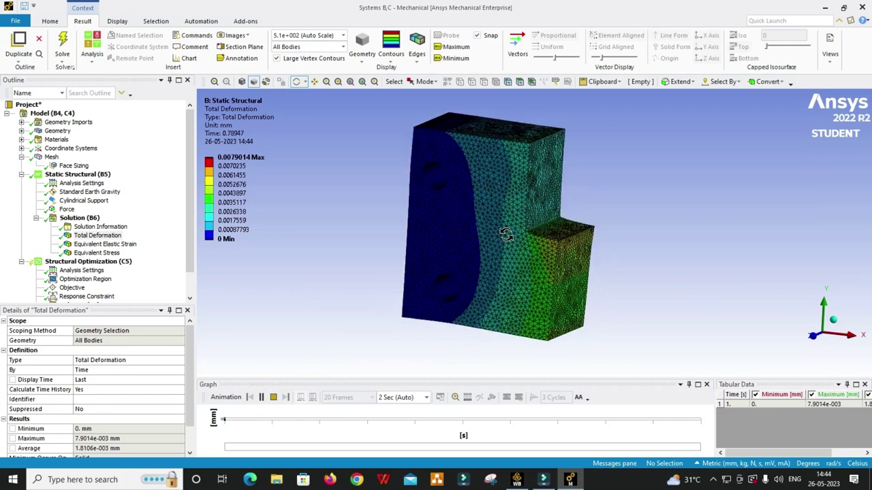
Show and animate the Equivalent Elastic Strain result from different angles.
left_click(104, 243)
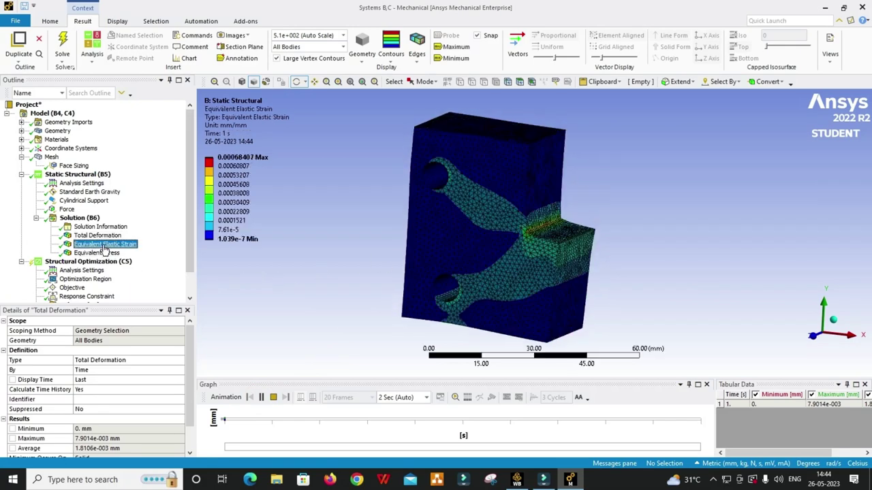
mouse_move(586, 266)
left_mouse_down()
mouse_move(614, 262)
mouse_move(598, 294)
left_mouse_up()
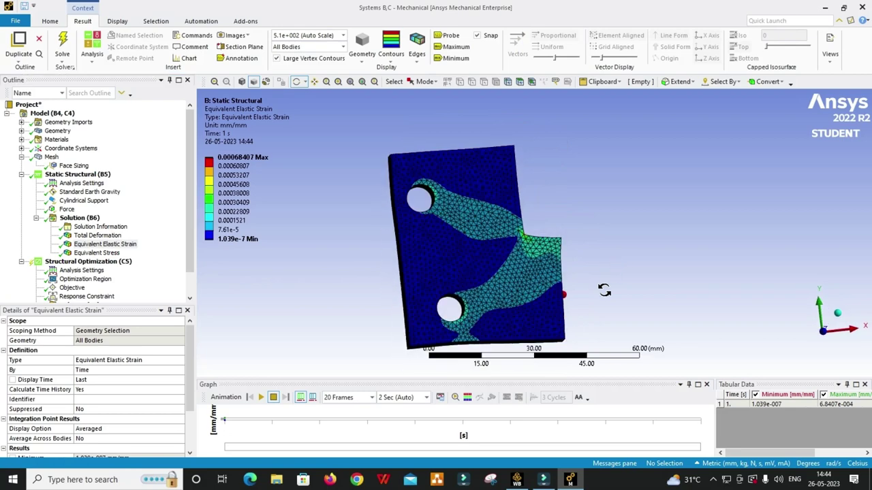
left_click(261, 401)
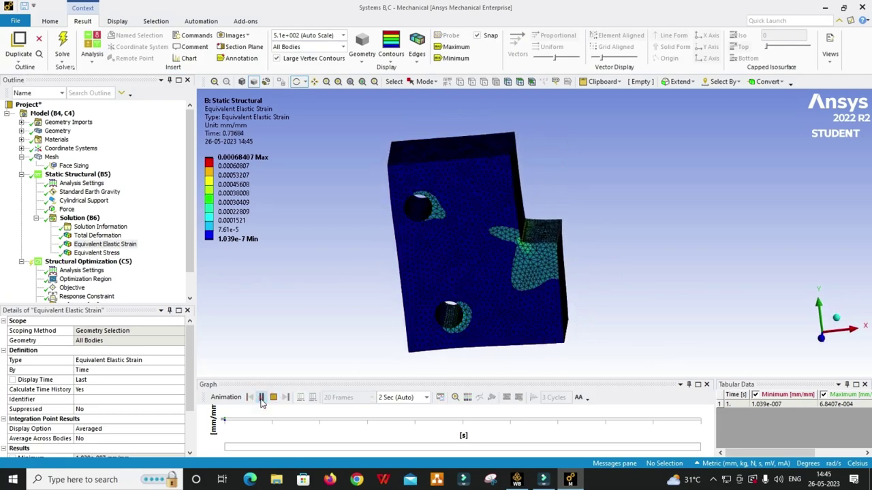
mouse_move(436, 272)
left_mouse_down()
mouse_move(344, 273)
mouse_move(407, 275)
left_mouse_up()
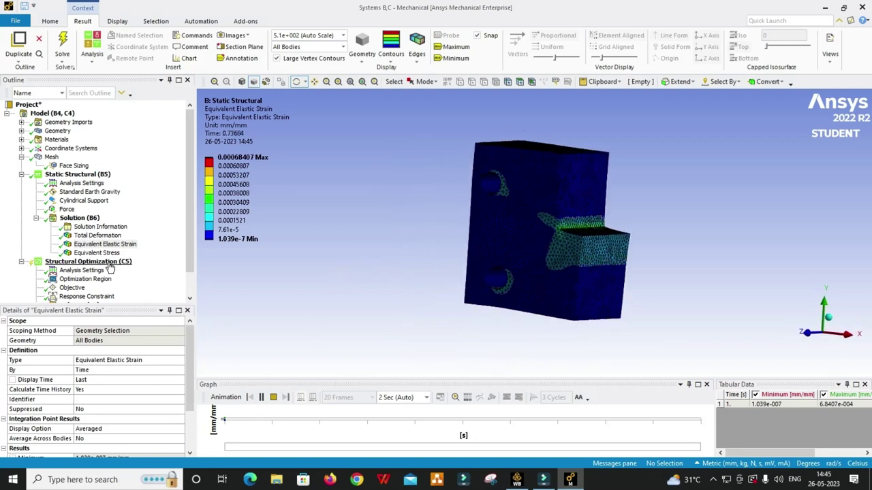
Animate the Equivalent Stress result, peaking at 112.43 MPa, then stop the animation.
left_click(105, 253)
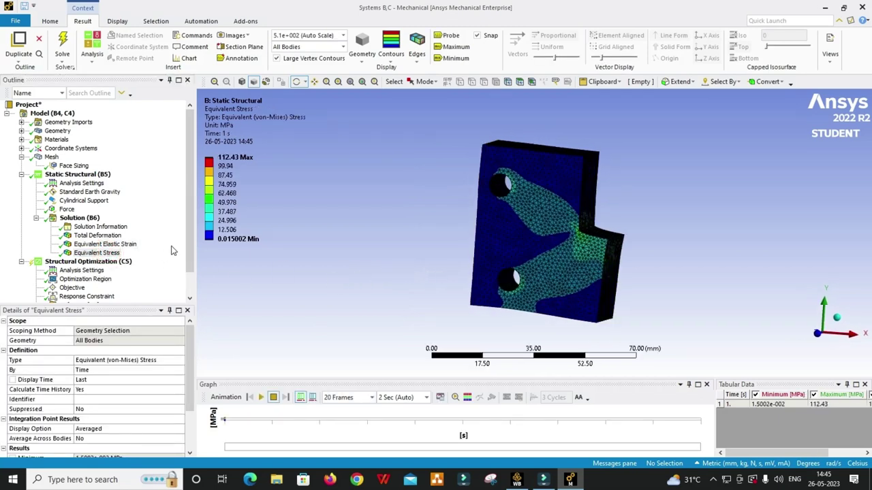
scroll(184, 238, "down", 1)
left_click(260, 397)
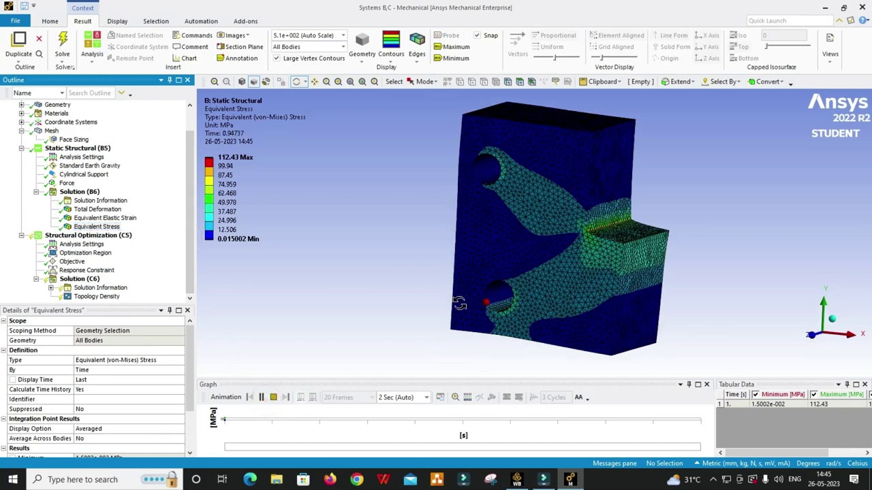
left_click_drag(487, 302, 446, 304)
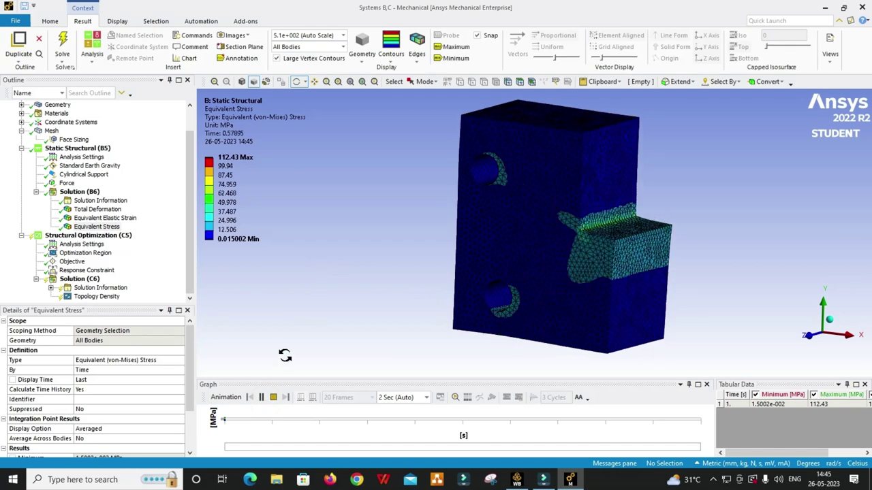
left_click(273, 397)
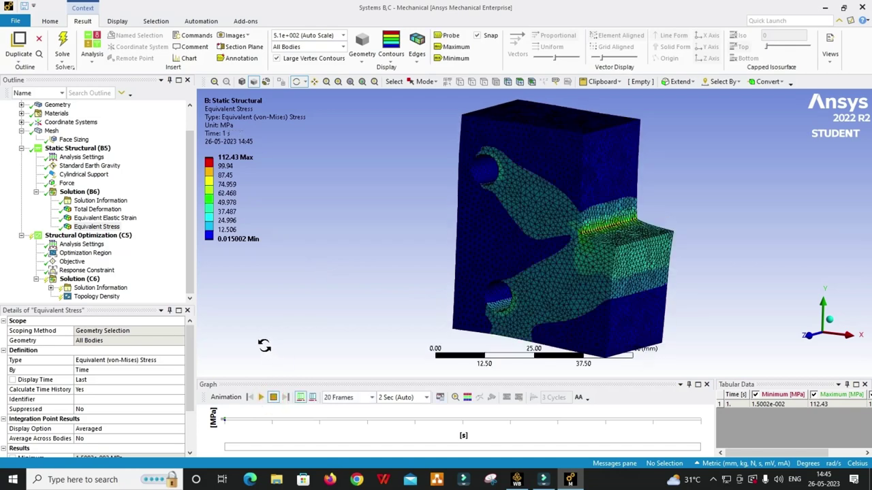
left_click(82, 236)
Set the mass Response Constraint's Percent to Retain to 60%.
right_click(82, 236)
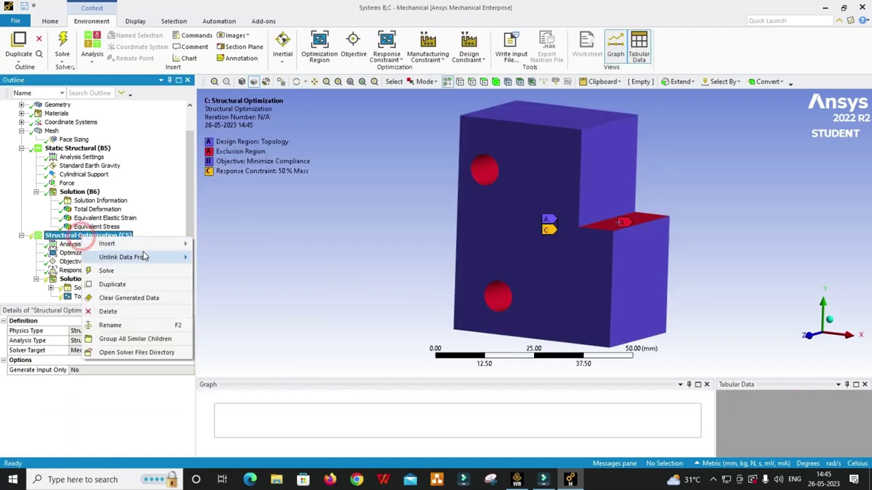
mouse_move(136, 244)
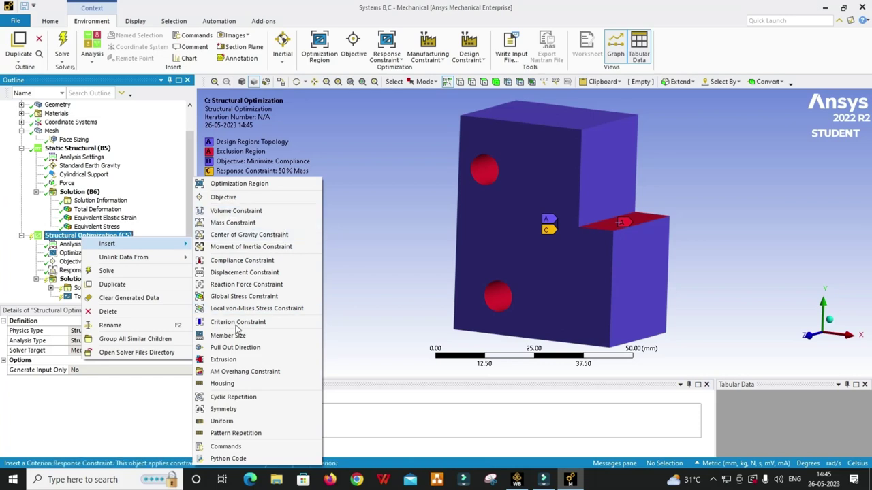
left_click(339, 248)
left_click(113, 271)
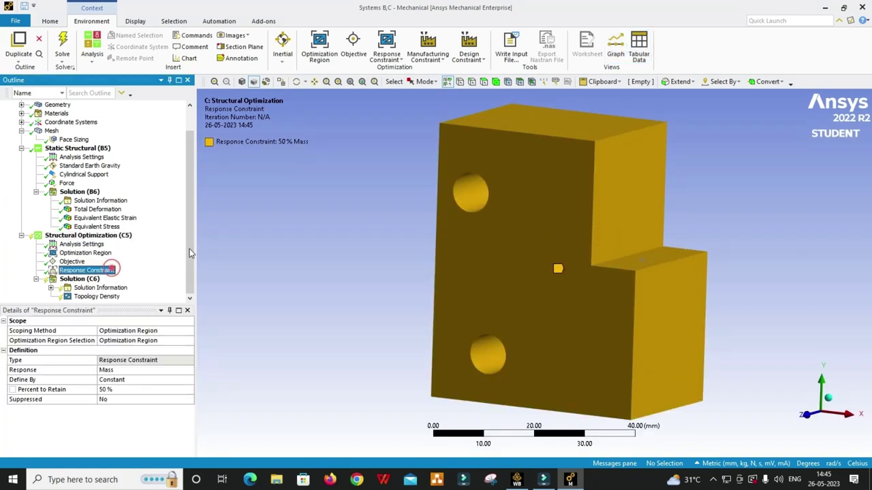
left_click(123, 394)
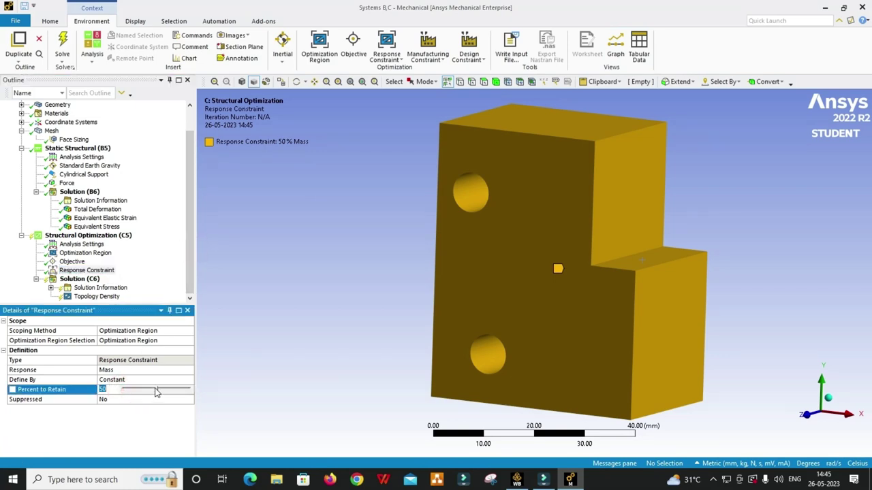
left_click_drag(156, 393, 163, 394)
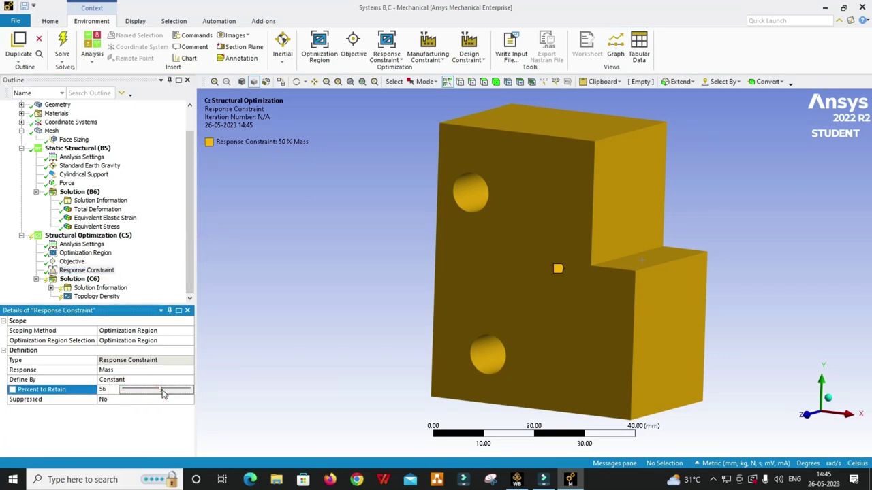
left_click(139, 426)
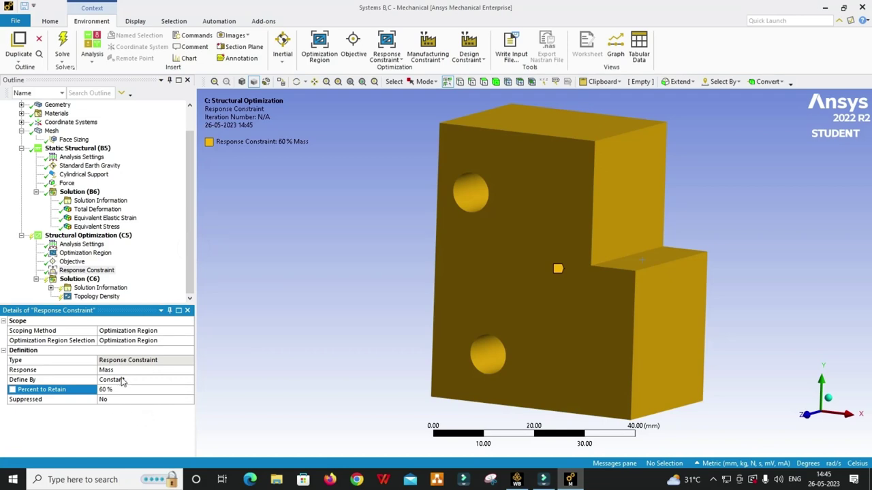
left_click(89, 237)
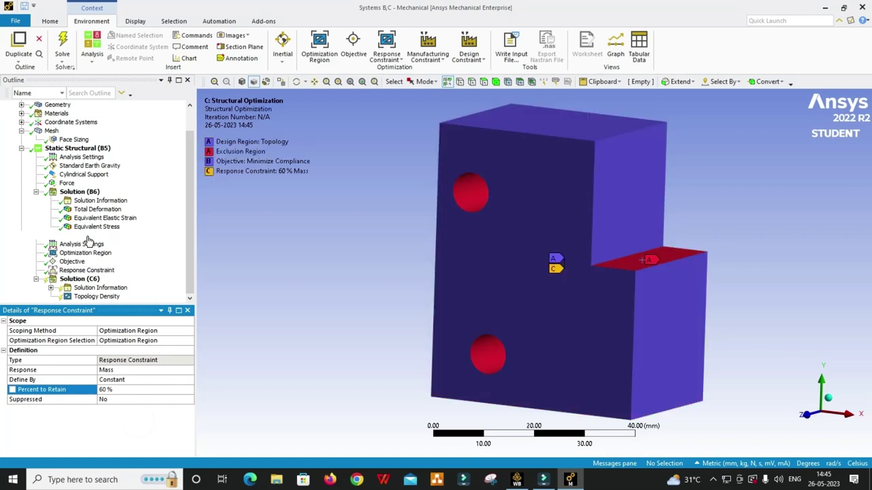
Solve Structural Optimization (C5) and view the Objective and Mass Response Convergence plots.
right_click(90, 238)
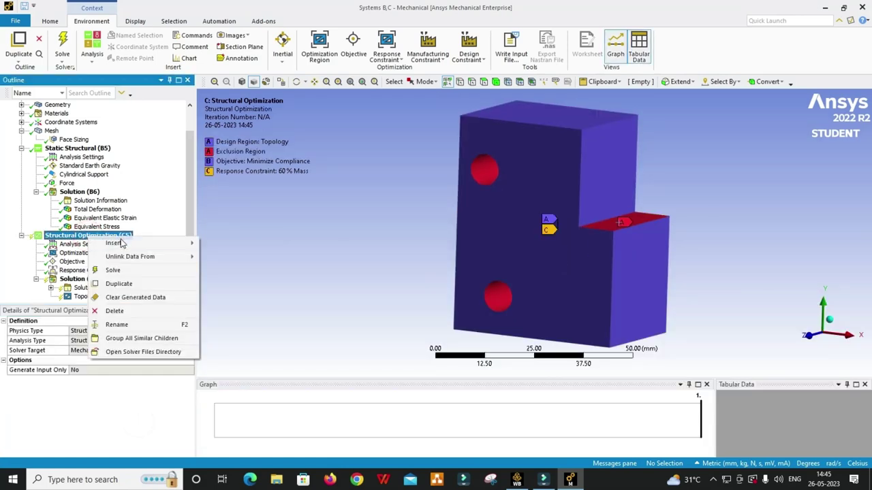
left_click(122, 270)
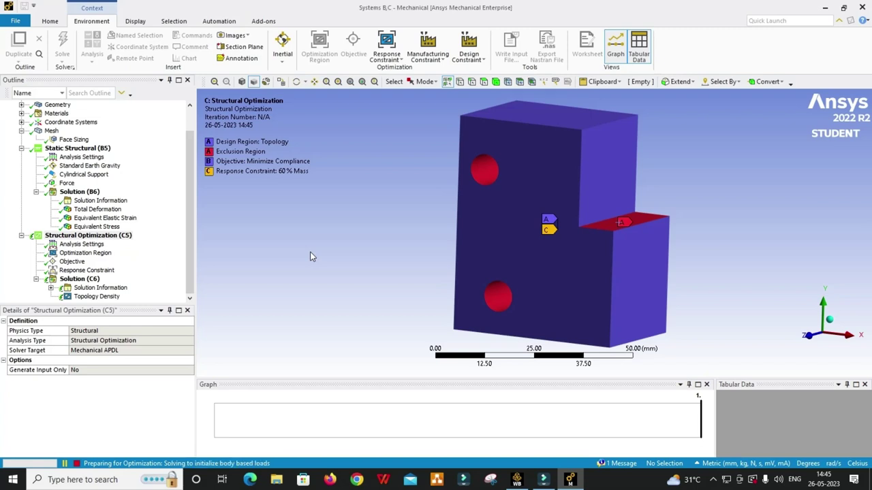
left_click(92, 289)
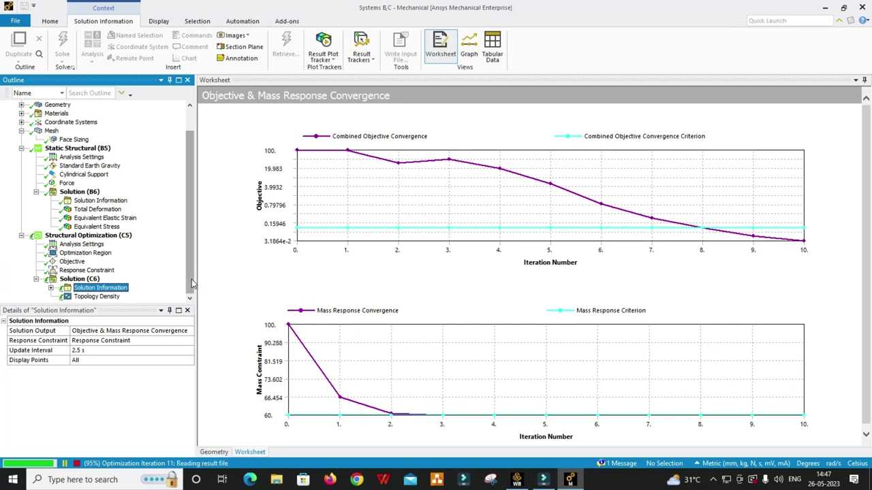
Display the Topology Density result and orbit the optimized organic bracket shape.
scroll(189, 276, "up", 2)
left_click(189, 279)
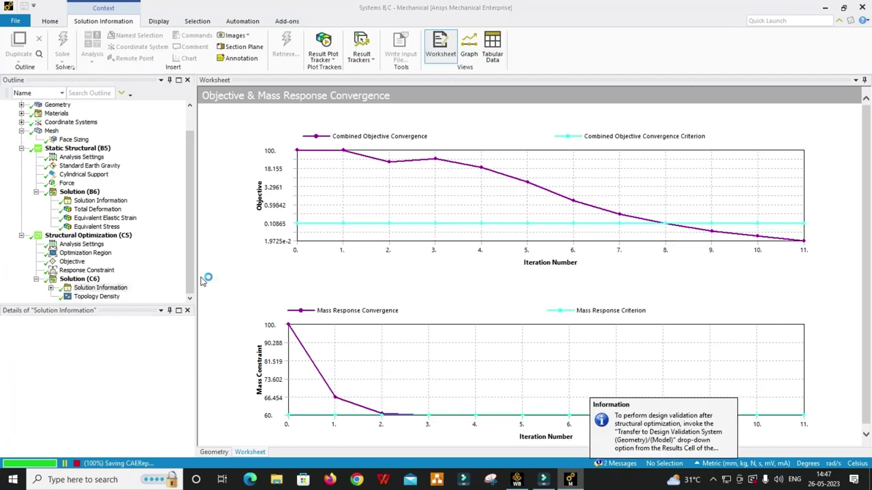
left_click(102, 297)
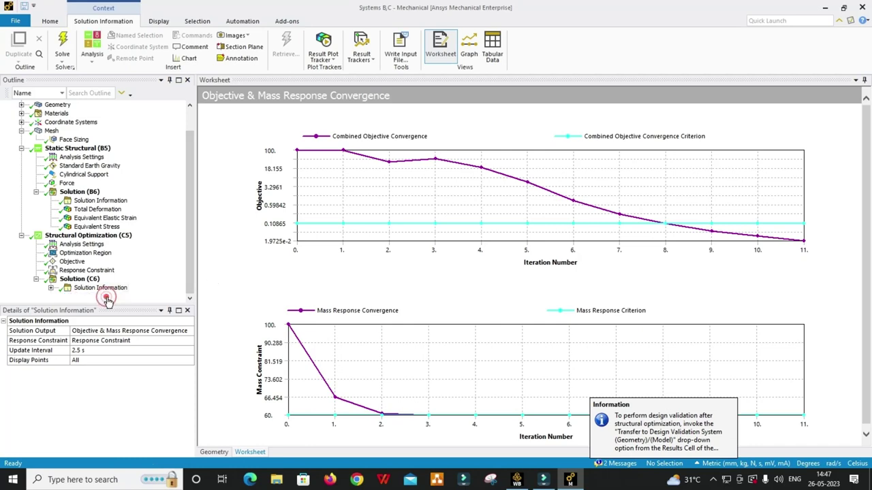
mouse_move(374, 291)
left_mouse_down()
mouse_move(396, 302)
mouse_move(370, 253)
mouse_move(321, 331)
left_mouse_up()
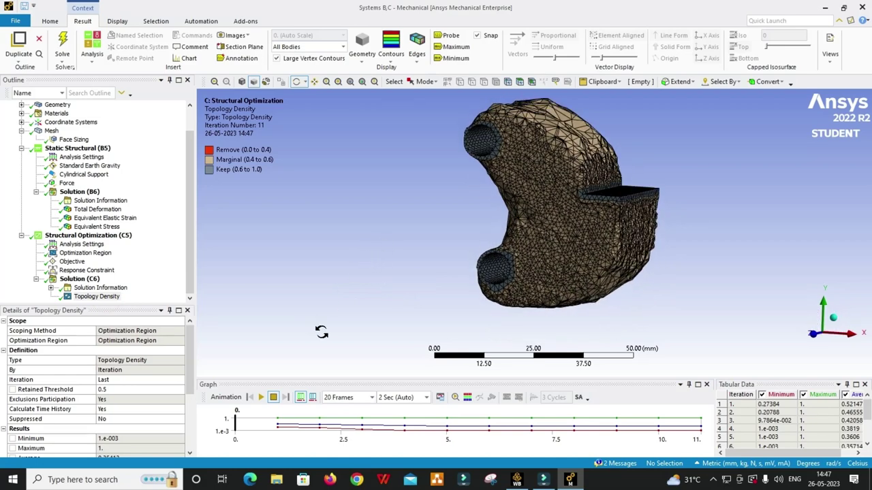
Animate the Topology Density over the iterations, then stop it with the bracket's holes facing forward.
left_click(260, 397)
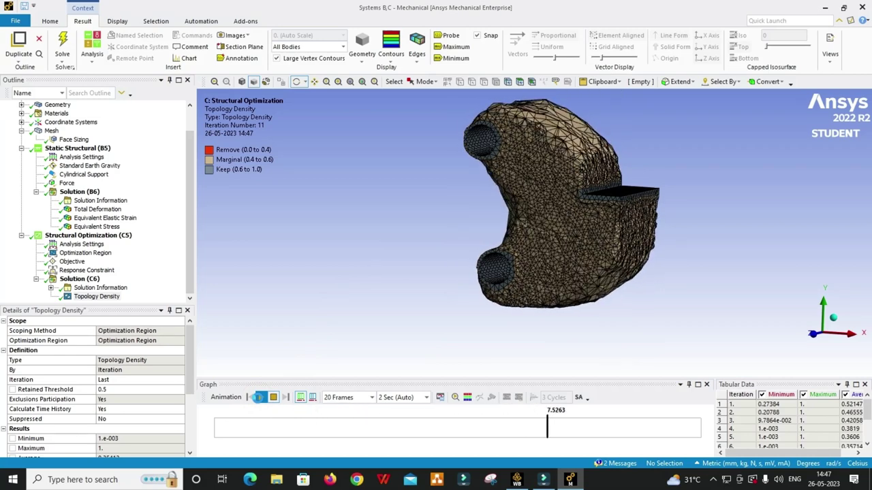
left_click(260, 398)
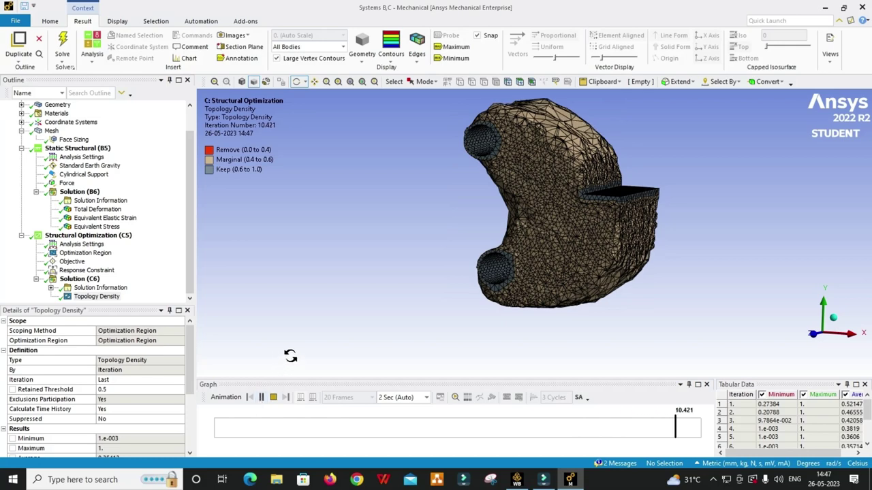
mouse_move(379, 278)
left_mouse_down()
mouse_move(447, 262)
mouse_move(409, 278)
left_mouse_up()
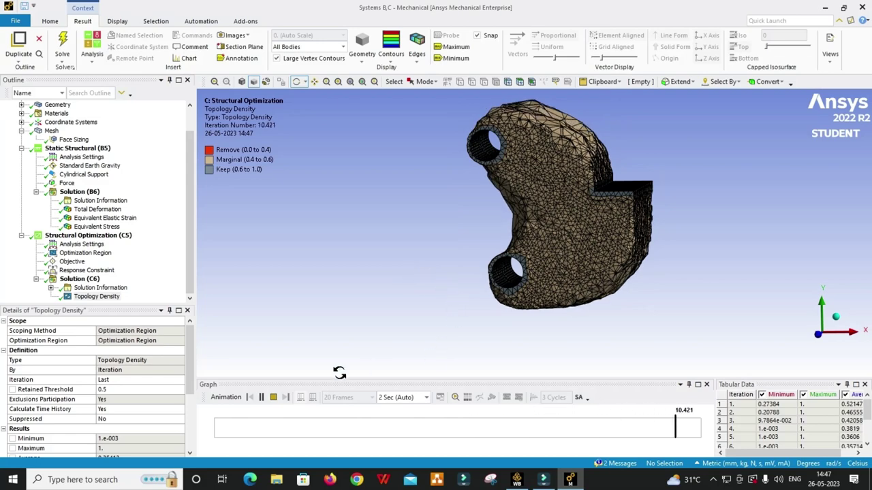
left_click(273, 397)
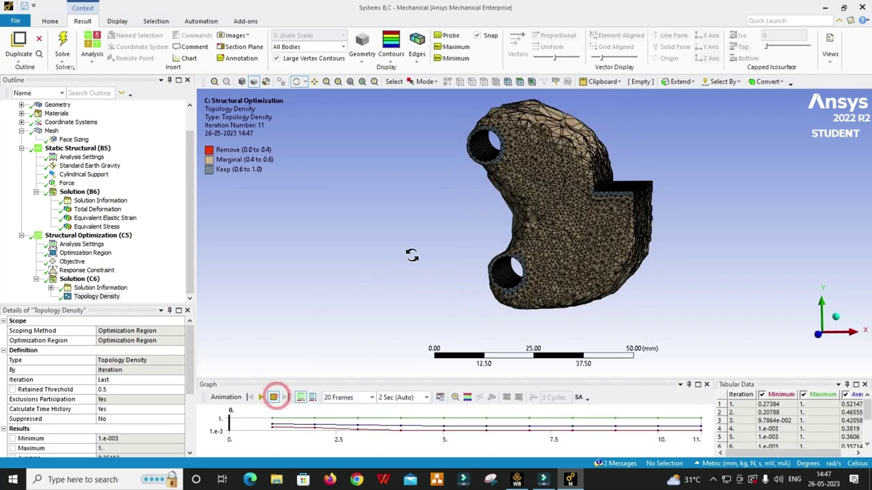
left_click_drag(414, 255, 340, 288)
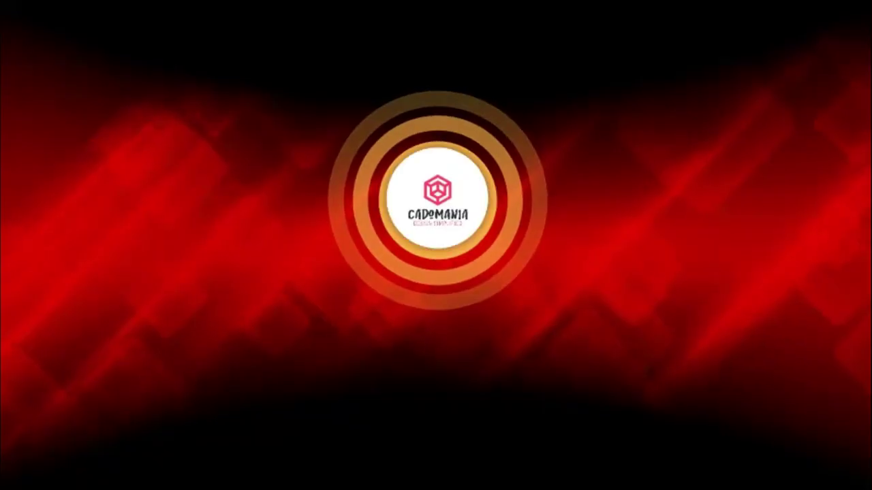